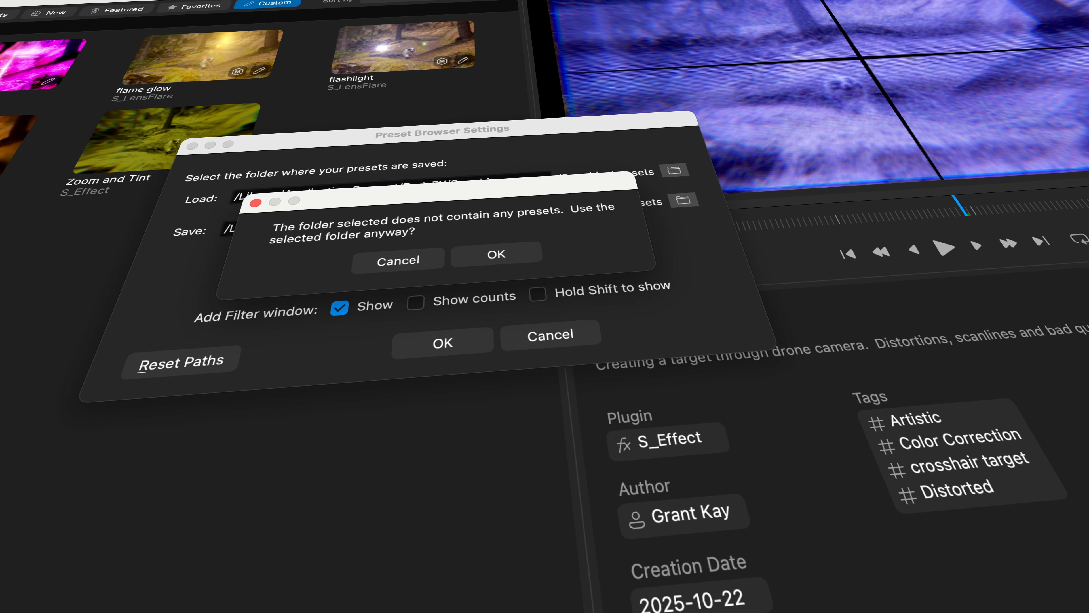
- Accept the selected folder as the preset location and have the folders for presets, flares and glares created
{"action": "left_click", "coordinate": [479, 248]}
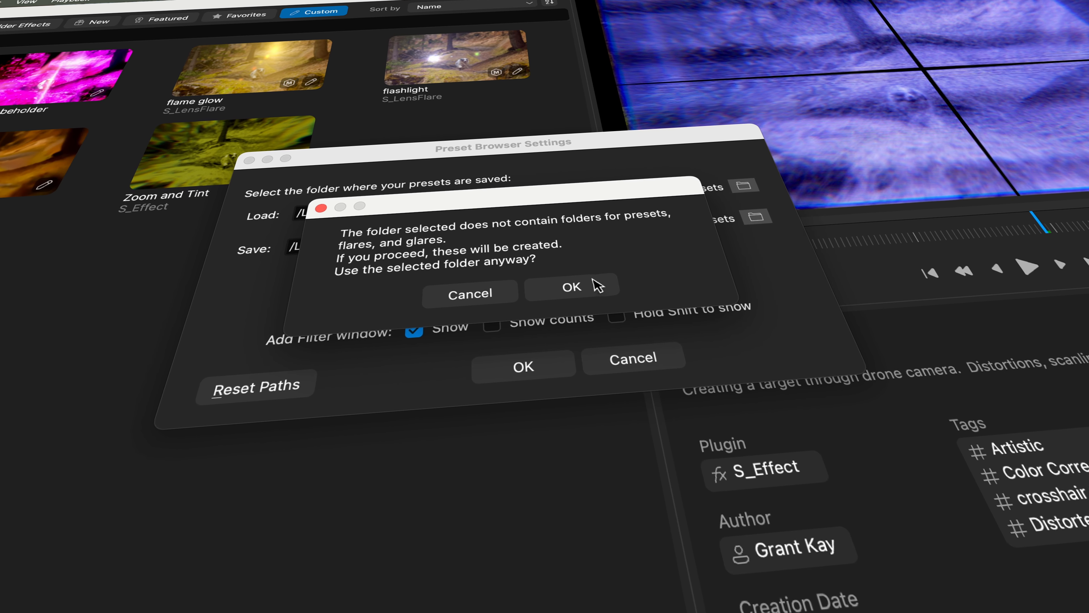
{"action": "left_click", "coordinate": [567, 279]}
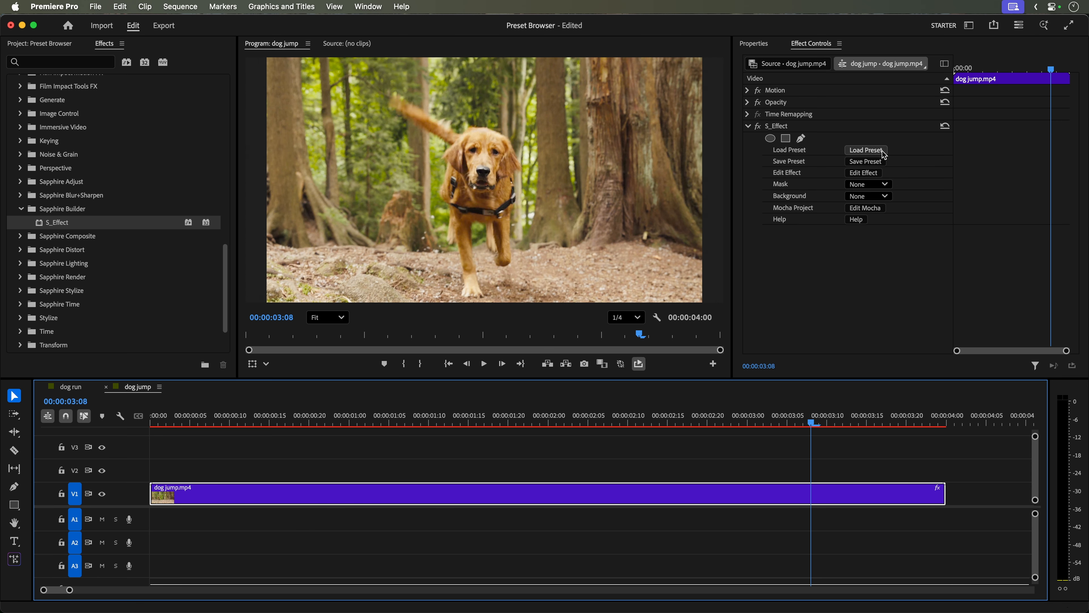
- Open the preset browser for the clip's S_Effect and look through the Blurred and Color Correction groups
{"action": "left_click", "coordinate": [866, 150]}
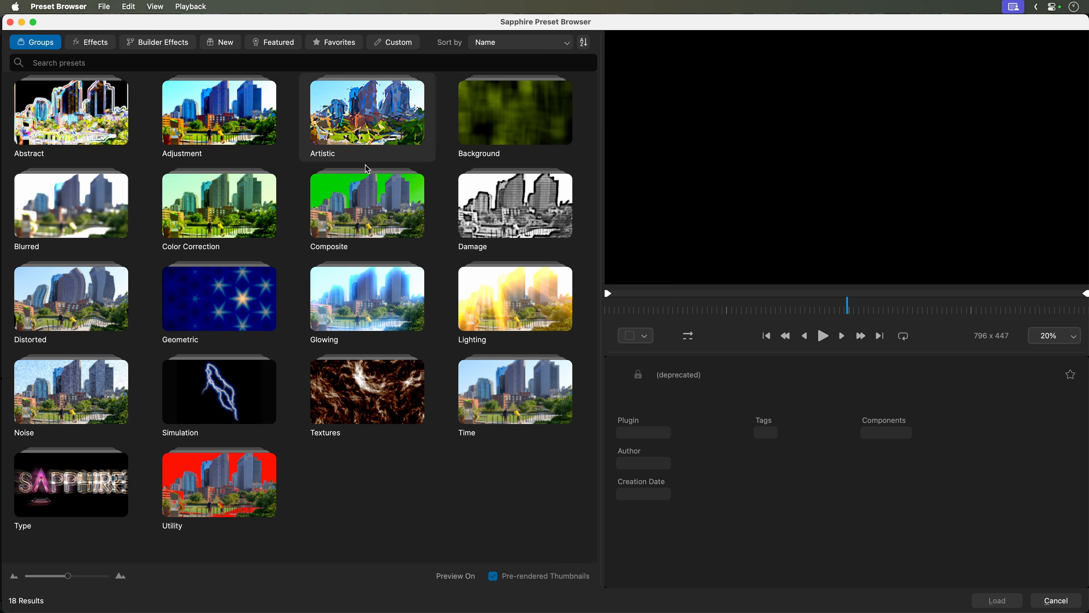
{"action": "left_click", "coordinate": [81, 205]}
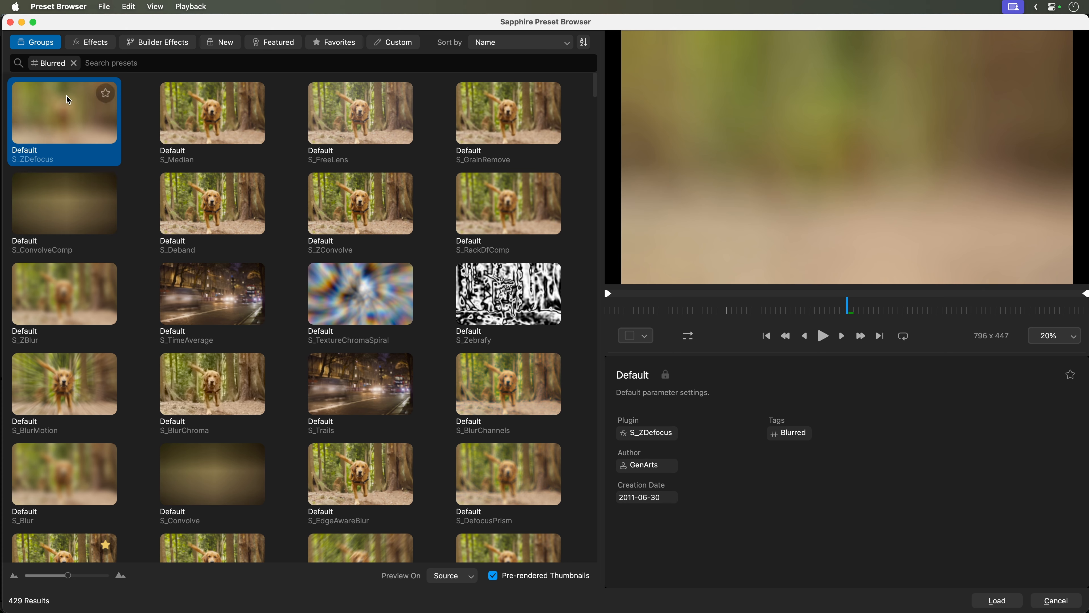
{"action": "left_click", "coordinate": [74, 63]}
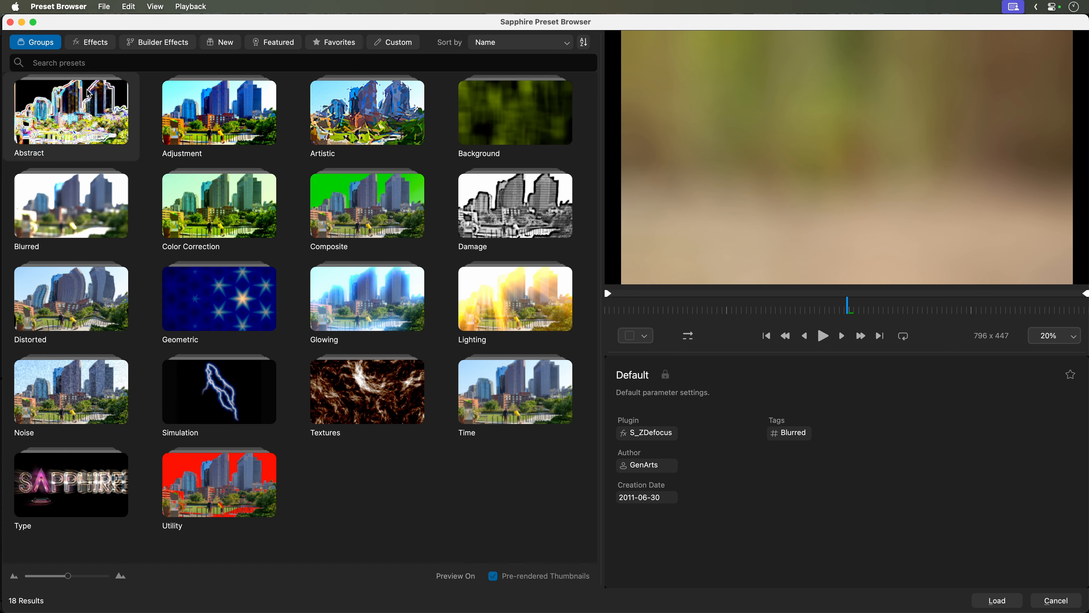
{"action": "left_click", "coordinate": [225, 211]}
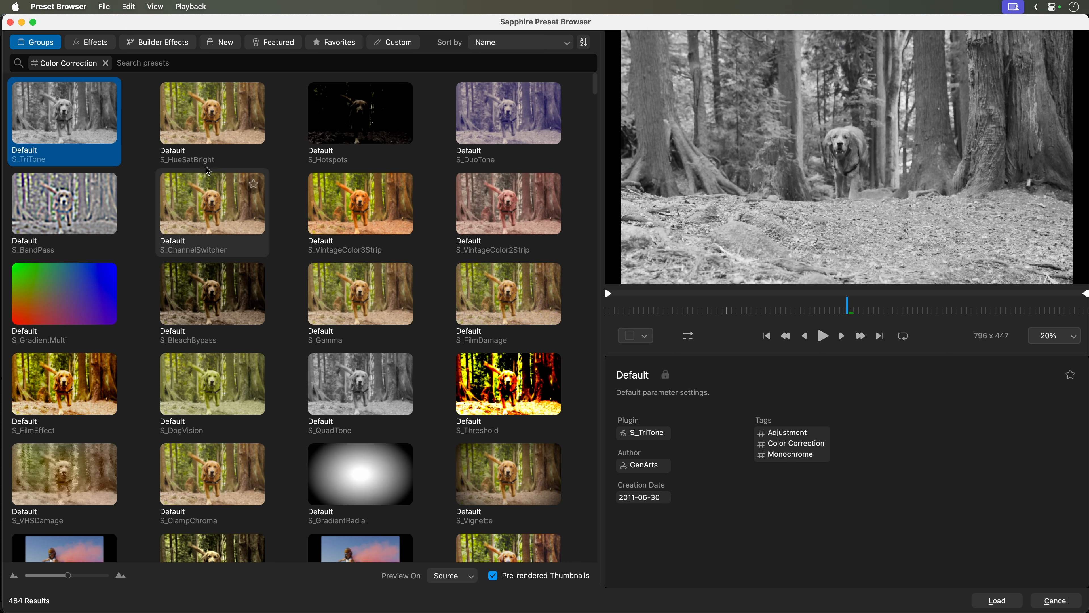
{"action": "left_click", "coordinate": [106, 63]}
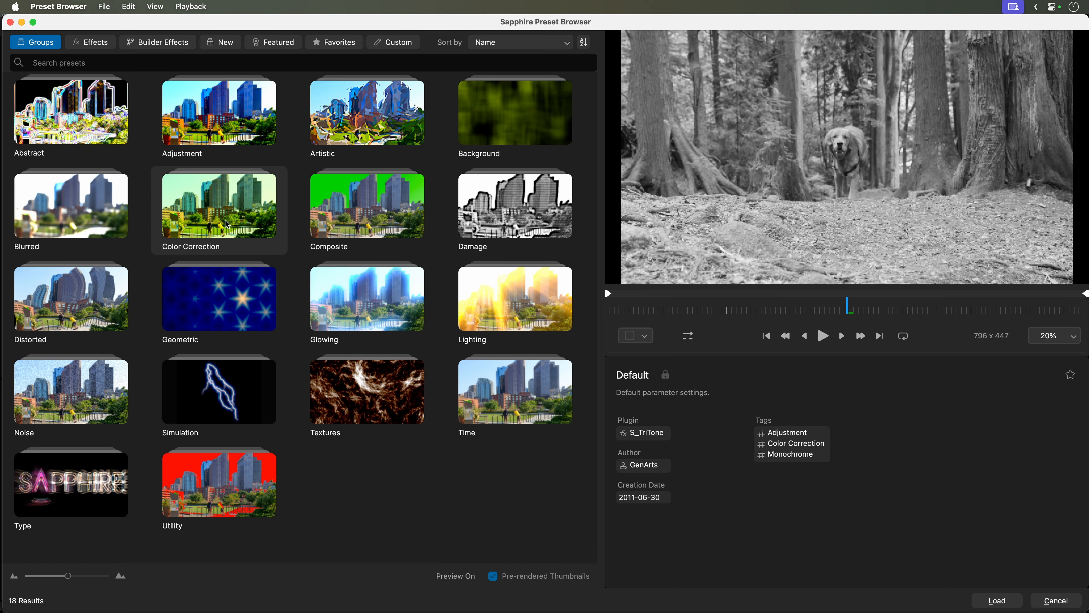
- Browse the Effects, Builder Effects, New, Featured, Favorites and Custom preset categories
{"action": "left_click", "coordinate": [103, 42]}
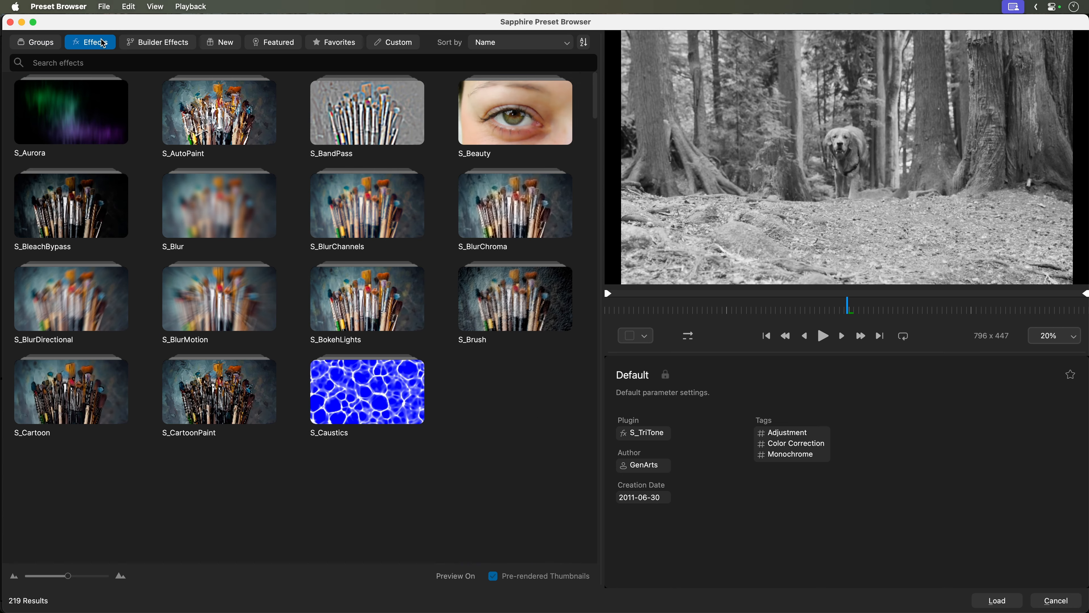
{"action": "mouse_move", "coordinate": [598, 110]}
{"action": "left_mouse_down"}
{"action": "mouse_move", "coordinate": [595, 253]}
{"action": "mouse_move", "coordinate": [593, 107]}
{"action": "left_mouse_up"}
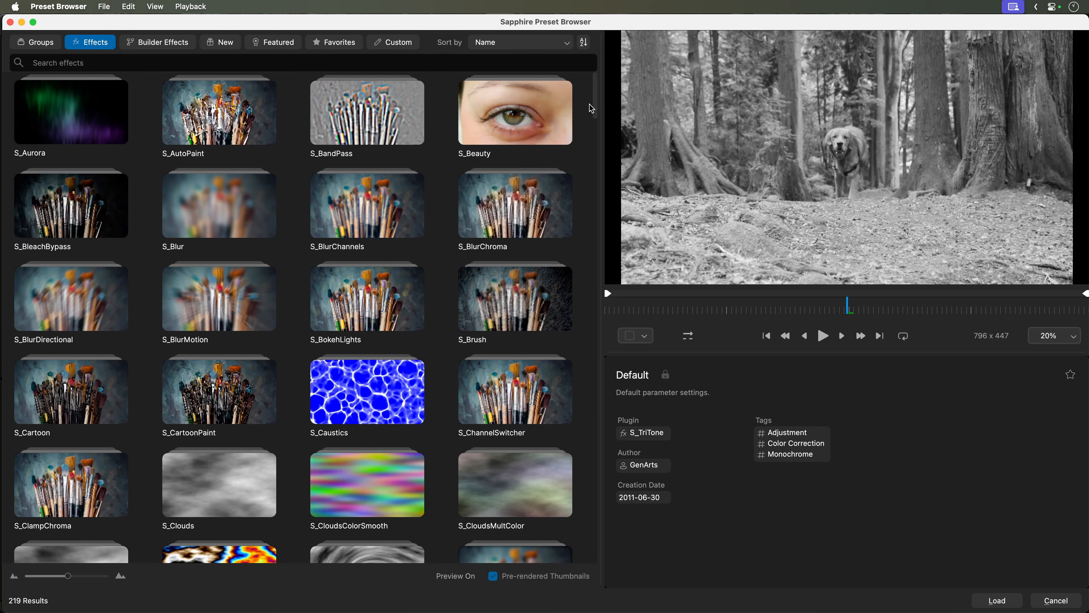
{"action": "left_click", "coordinate": [44, 45]}
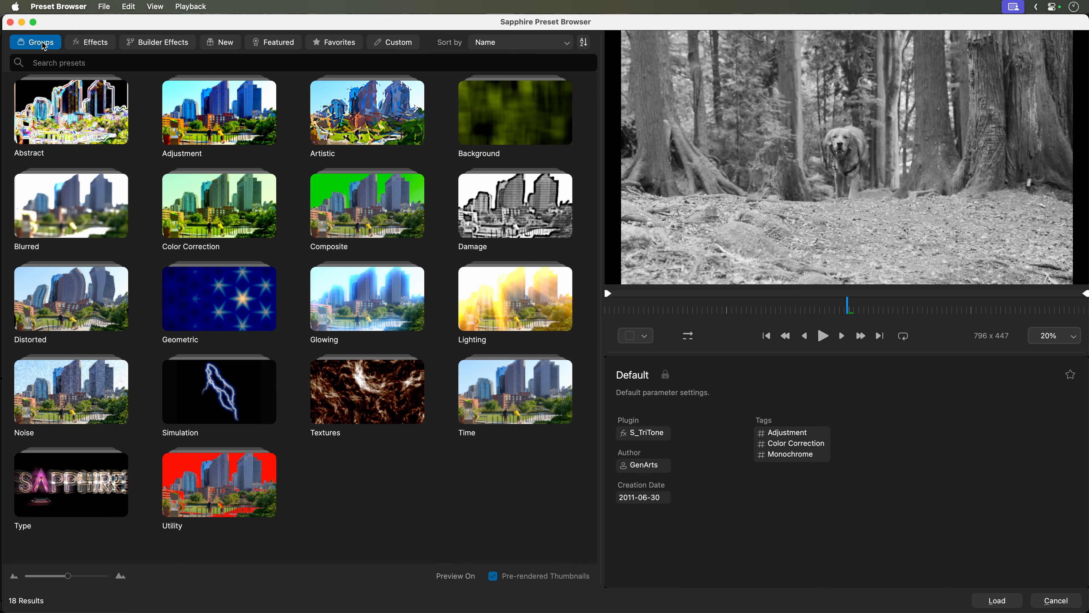
{"action": "left_click", "coordinate": [107, 47]}
{"action": "left_click", "coordinate": [175, 47]}
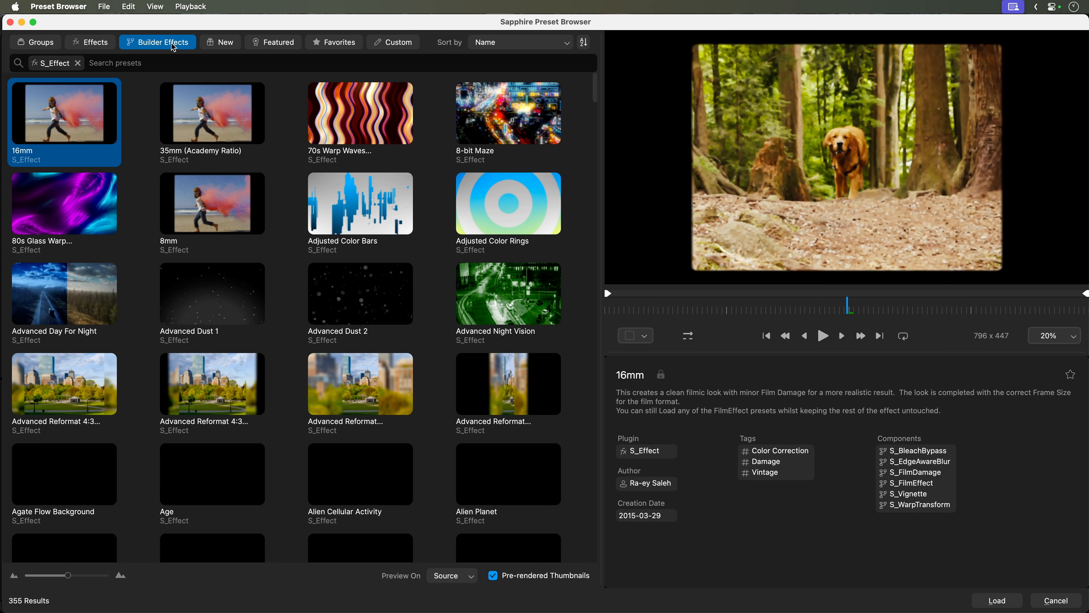
{"action": "left_click", "coordinate": [234, 46]}
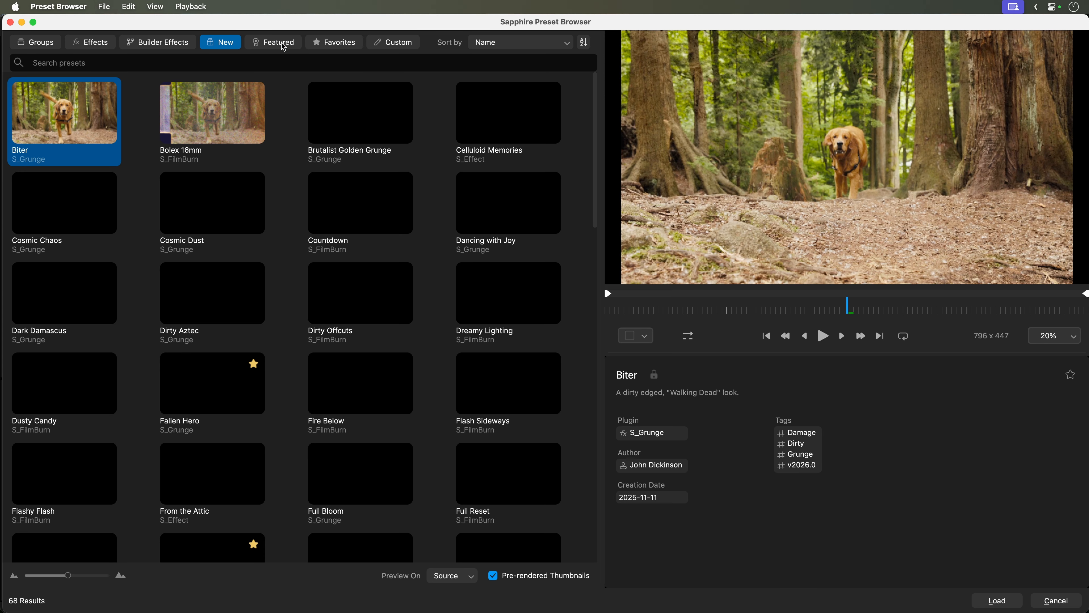
{"action": "left_click", "coordinate": [286, 46]}
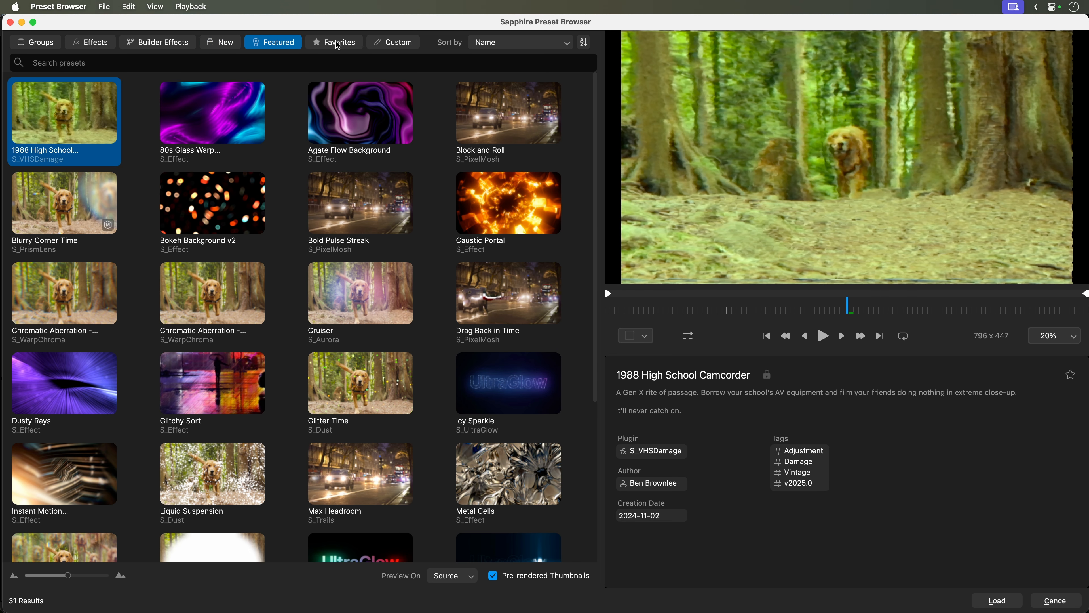
{"action": "left_click", "coordinate": [343, 43]}
{"action": "left_click", "coordinate": [413, 44]}
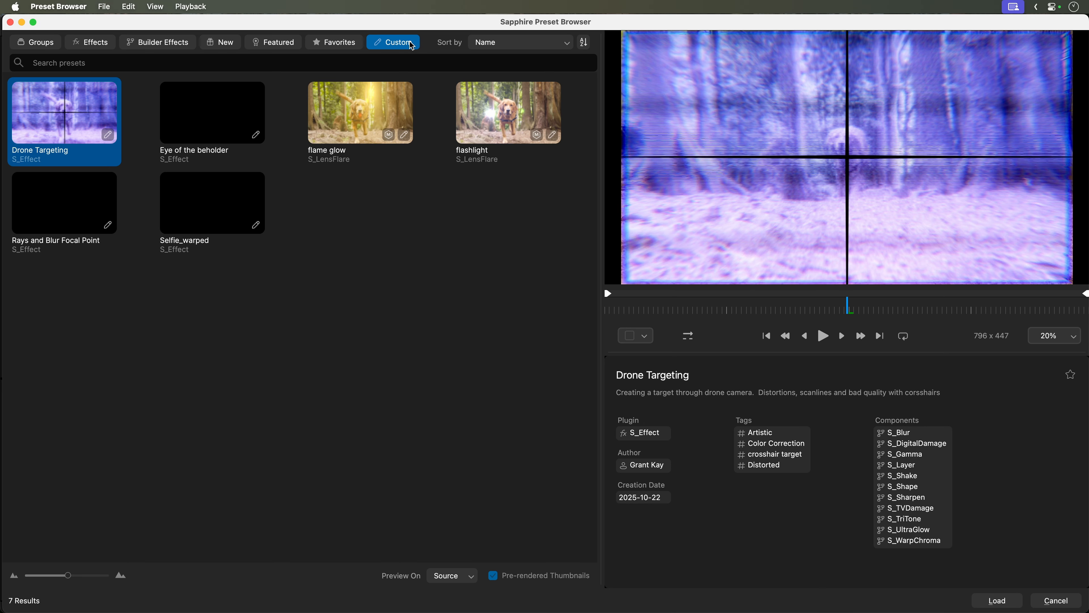
- Mark the Default preset of S_AutoPaint as a favorite and show the favorite presets
{"action": "left_click", "coordinate": [105, 46]}
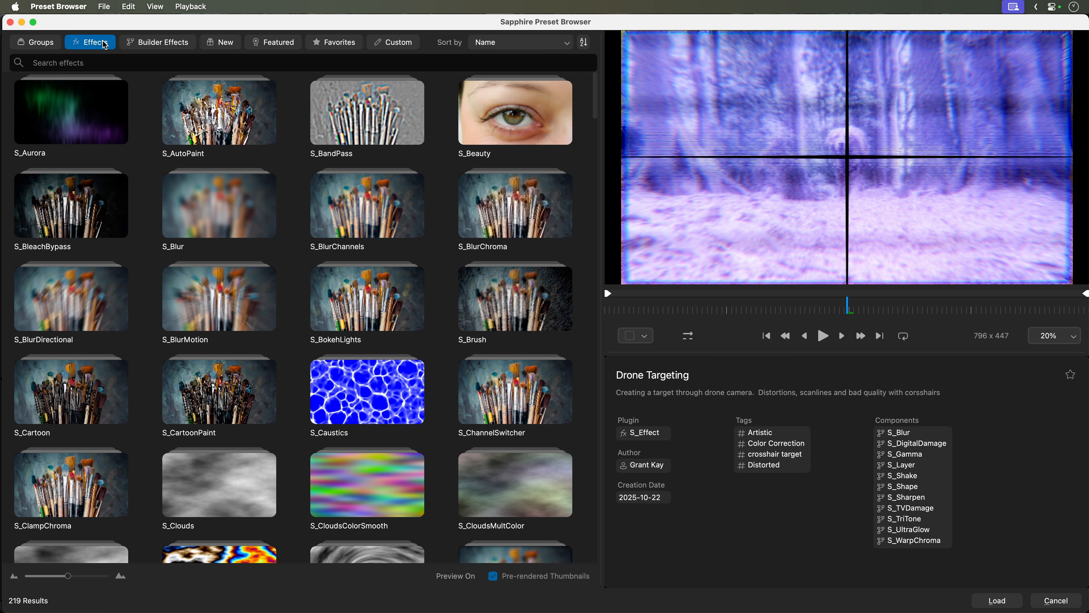
{"action": "double_click", "coordinate": [210, 105]}
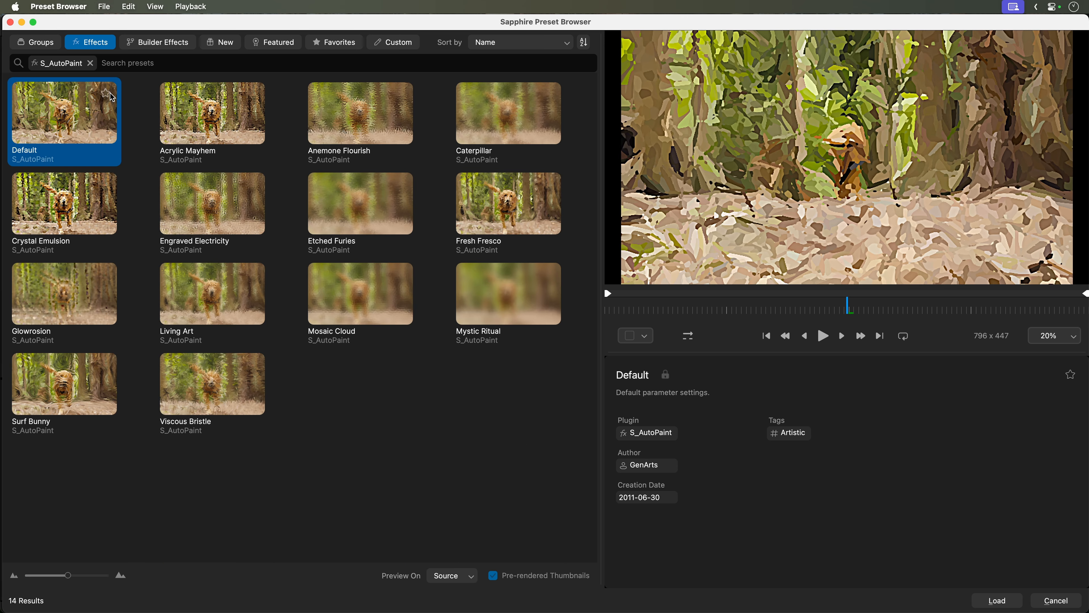
{"action": "left_click", "coordinate": [343, 43]}
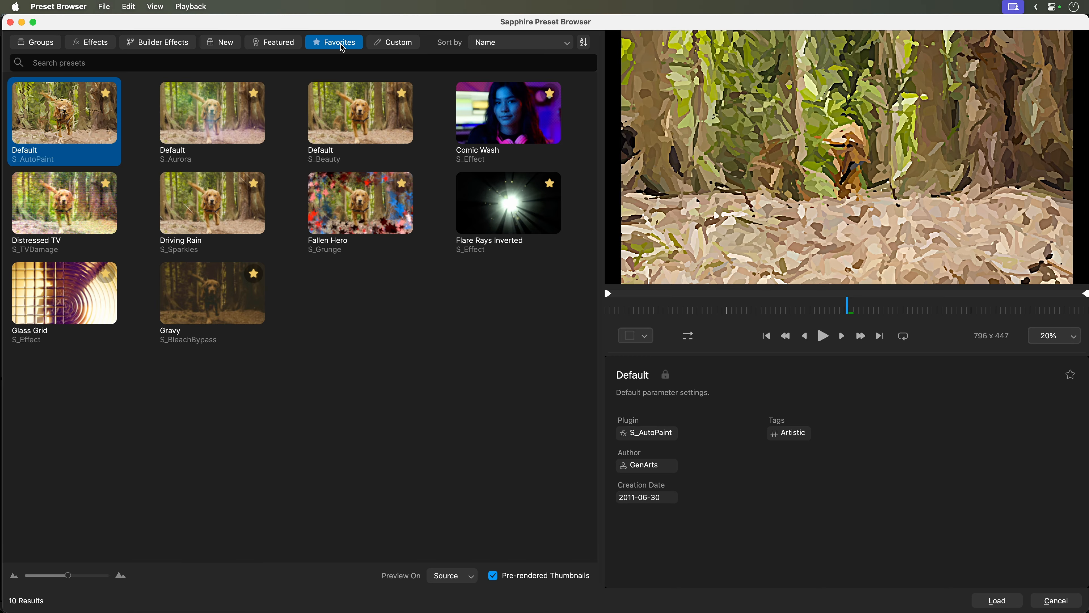
- Search the Builder Effects presets for "csi"
{"action": "left_click", "coordinate": [102, 44]}
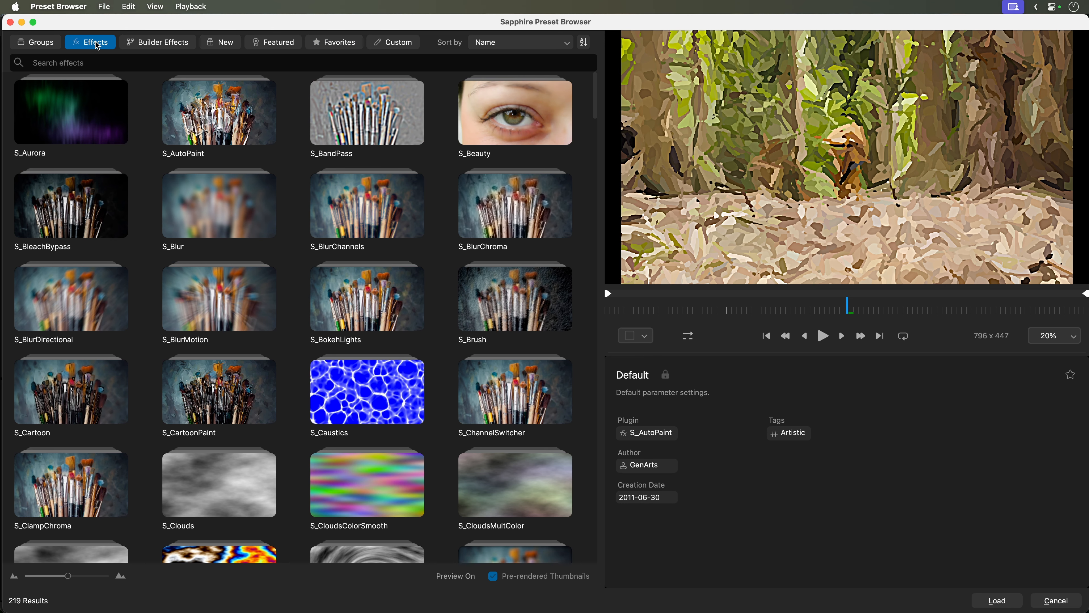
{"action": "left_click", "coordinate": [157, 44]}
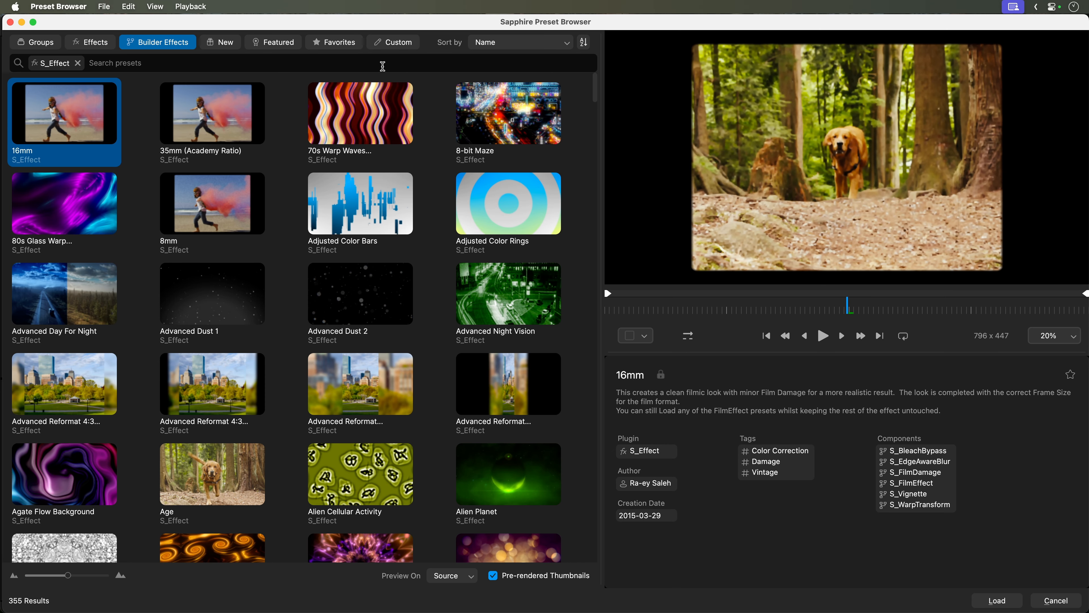
{"action": "left_click", "coordinate": [341, 63]}
{"action": "mouse_move", "coordinate": [214, 107]}
{"action": "left_mouse_down"}
{"action": "mouse_move", "coordinate": [210, 240]}
{"action": "mouse_move", "coordinate": [207, 103]}
{"action": "left_mouse_up"}
{"action": "left_click", "coordinate": [204, 80]}
{"action": "left_click", "coordinate": [267, 62]}
{"action": "type", "text": "csi"}
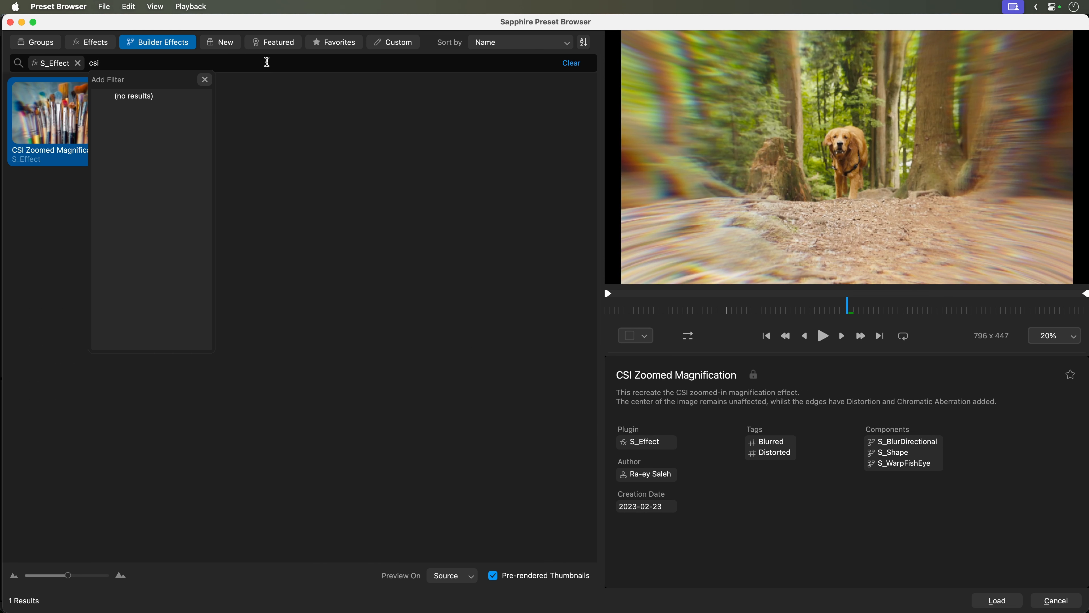
- Load the CSI Zoomed Magnification preset onto the dog jump clip and review the result up to 00:00:03:00
{"action": "left_click", "coordinate": [62, 119]}
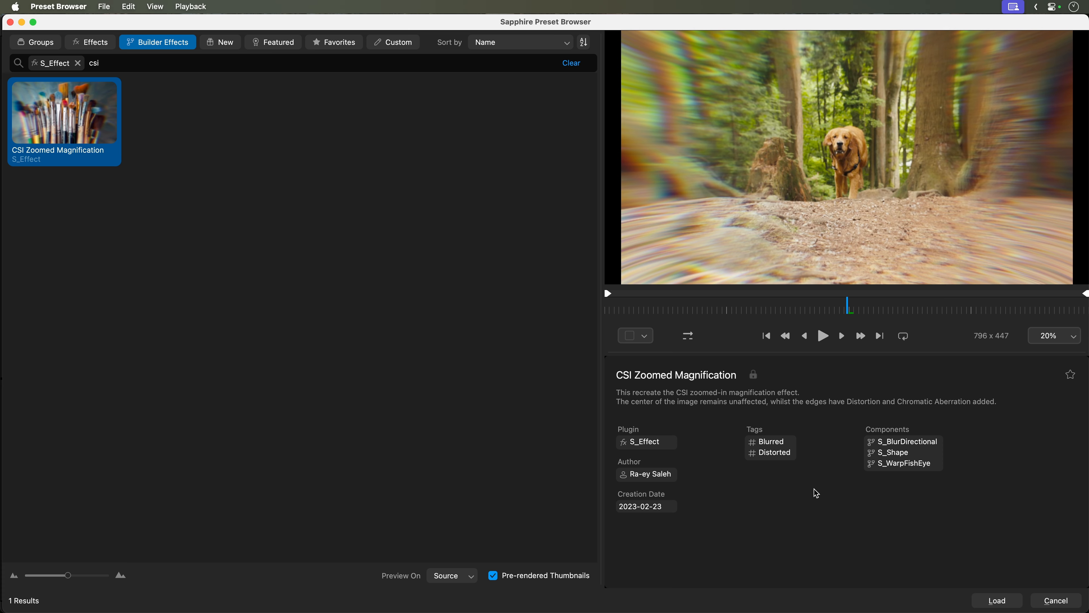
{"action": "left_click", "coordinate": [824, 338]}
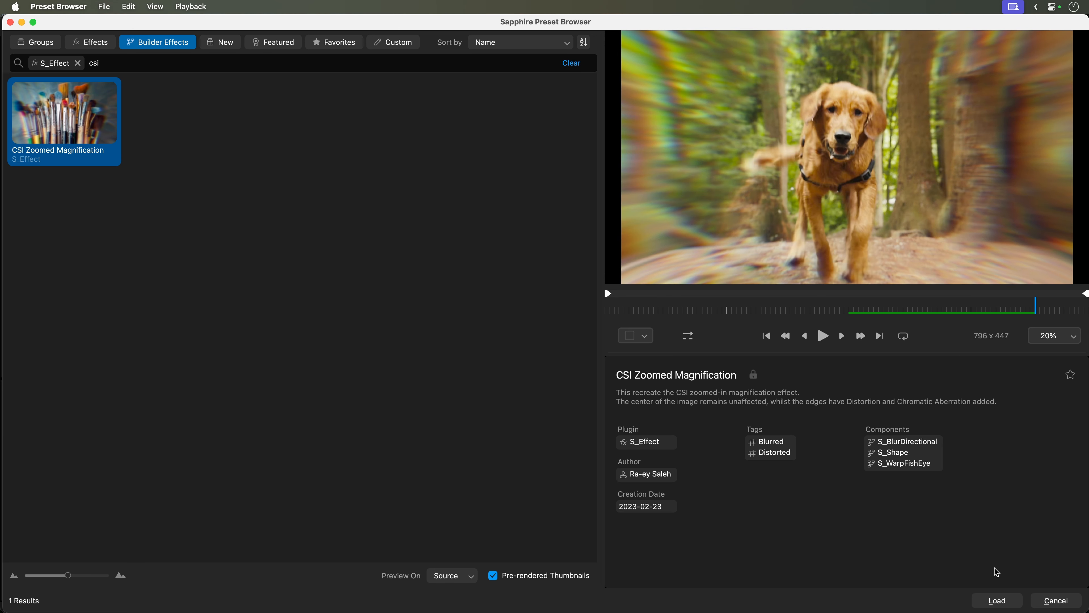
{"action": "left_click", "coordinate": [998, 601]}
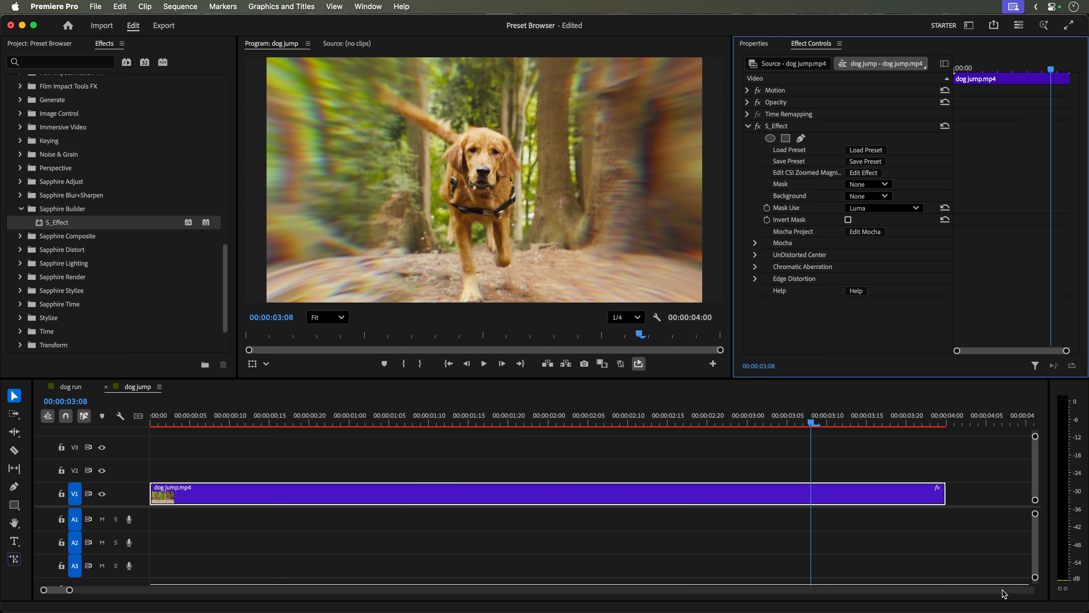
{"action": "left_click", "coordinate": [484, 364]}
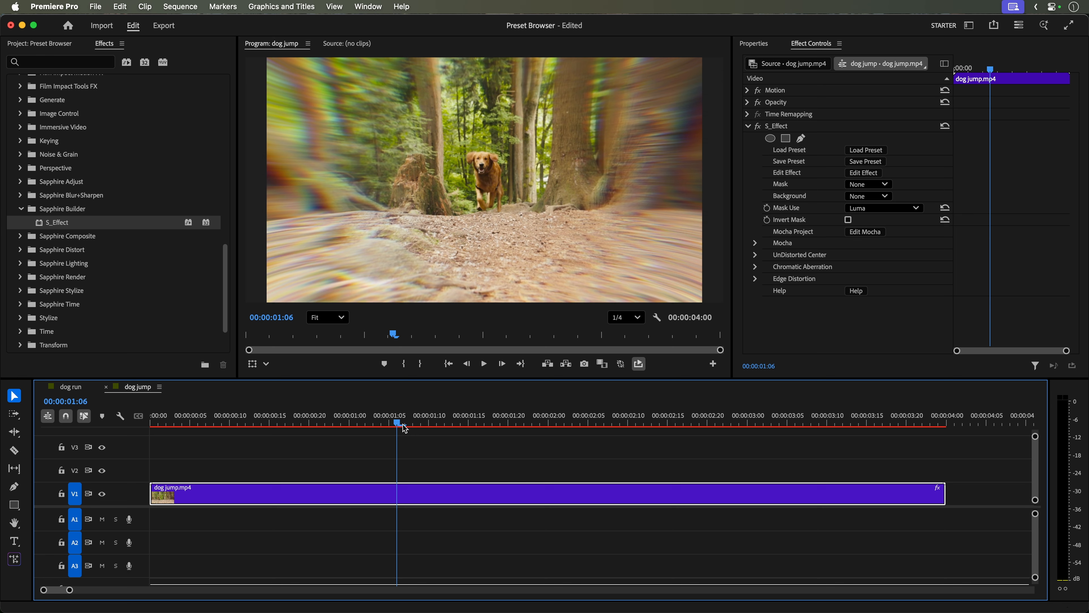
{"action": "left_click_drag", "start_coordinate": [396, 425], "coordinate": [754, 420]}
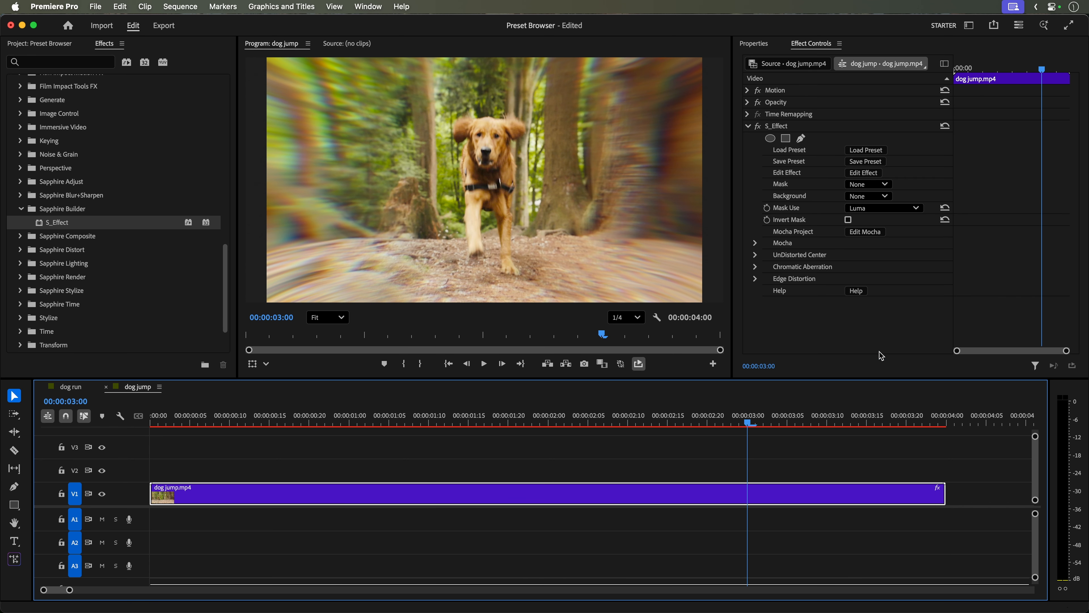
- Open the effect for editing in the Effect Builder and insert a TriTone node directly after the Source node
{"action": "left_click", "coordinate": [875, 173]}
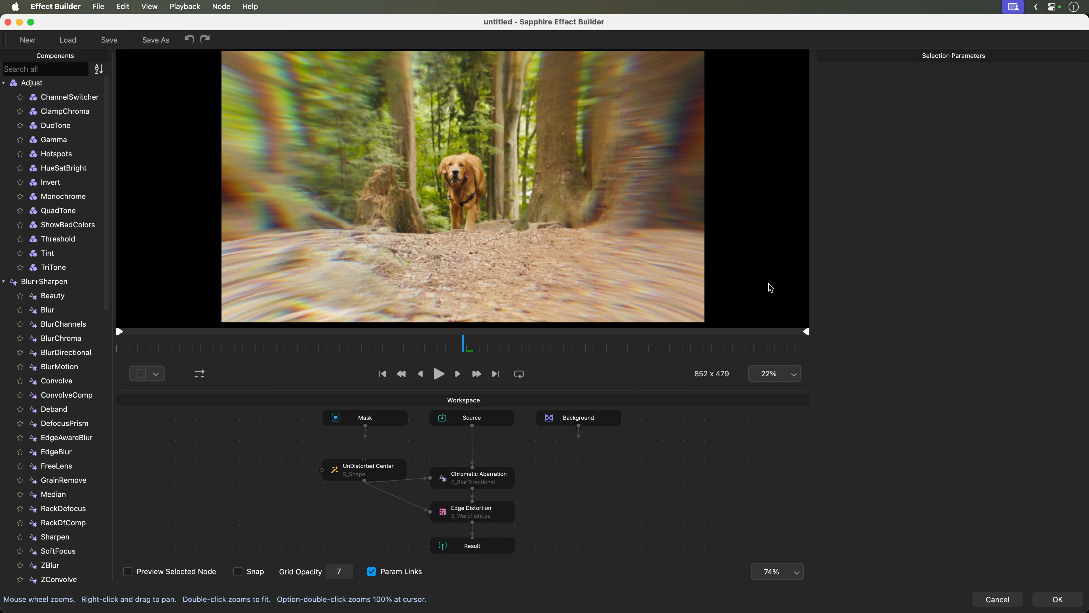
{"action": "type", "text": "trit"}
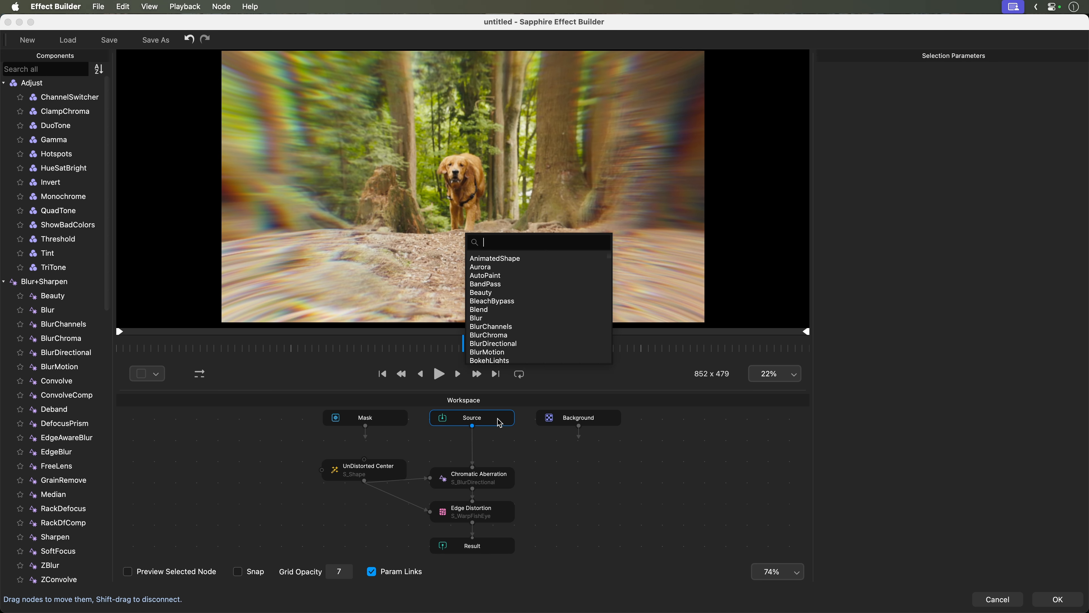
{"action": "key", "text": "Return"}
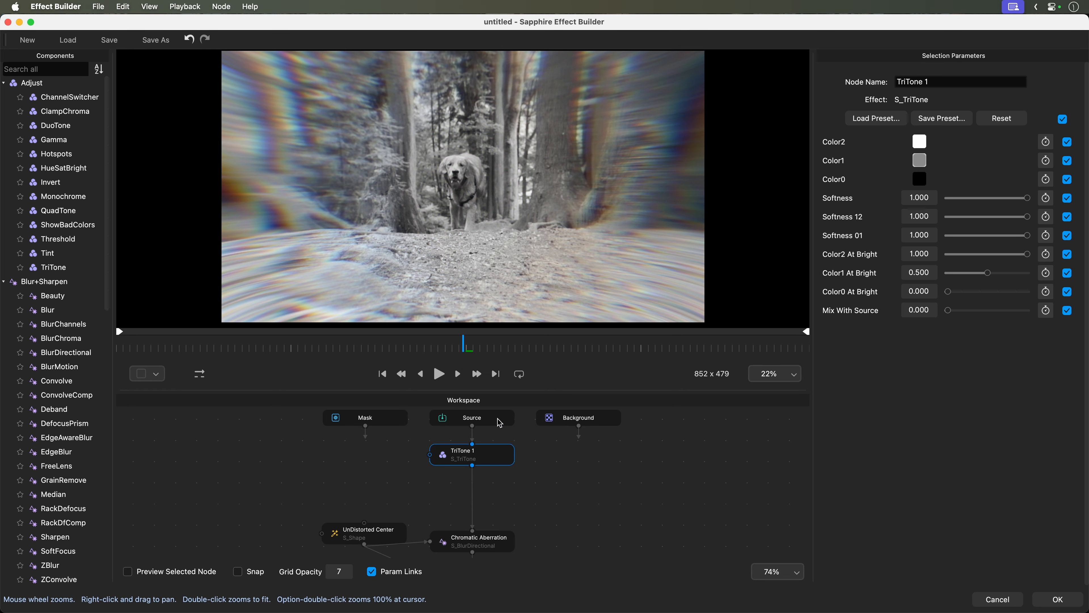
- Set the TriTone node's Color1 to a dark yellow and lower its Softness to about 0.716
{"action": "left_click", "coordinate": [919, 162]}
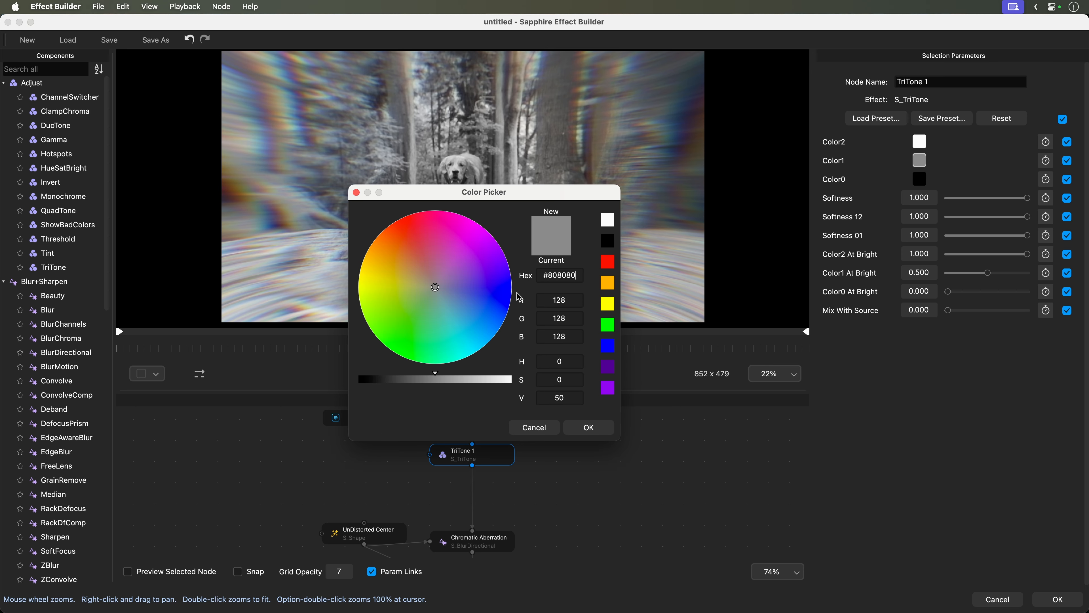
{"action": "left_click", "coordinate": [387, 282]}
{"action": "left_click", "coordinate": [585, 428]}
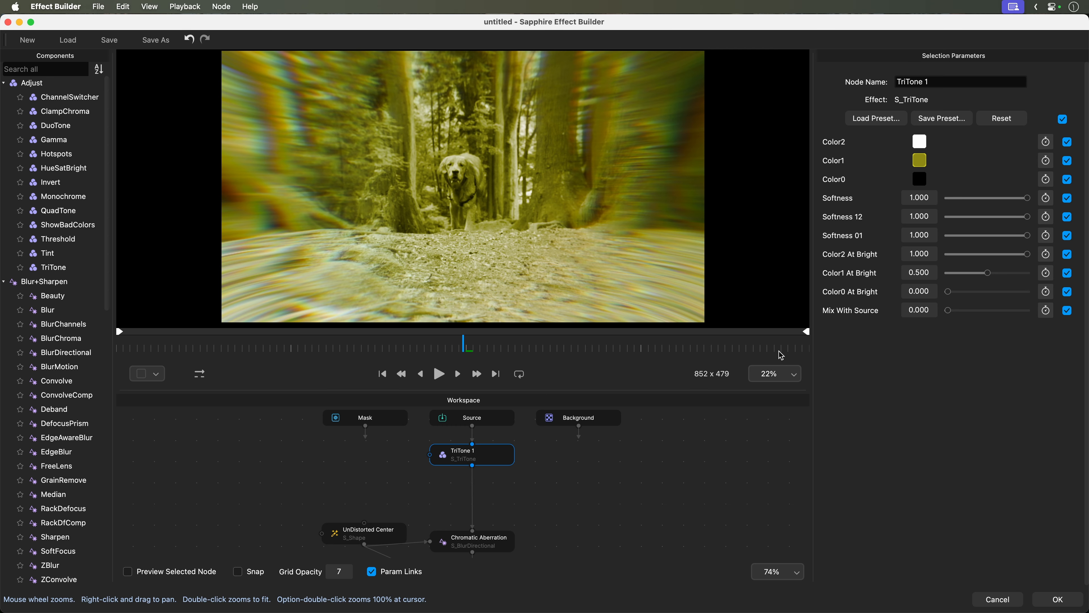
{"action": "left_click_drag", "start_coordinate": [1028, 200], "coordinate": [1006, 204]}
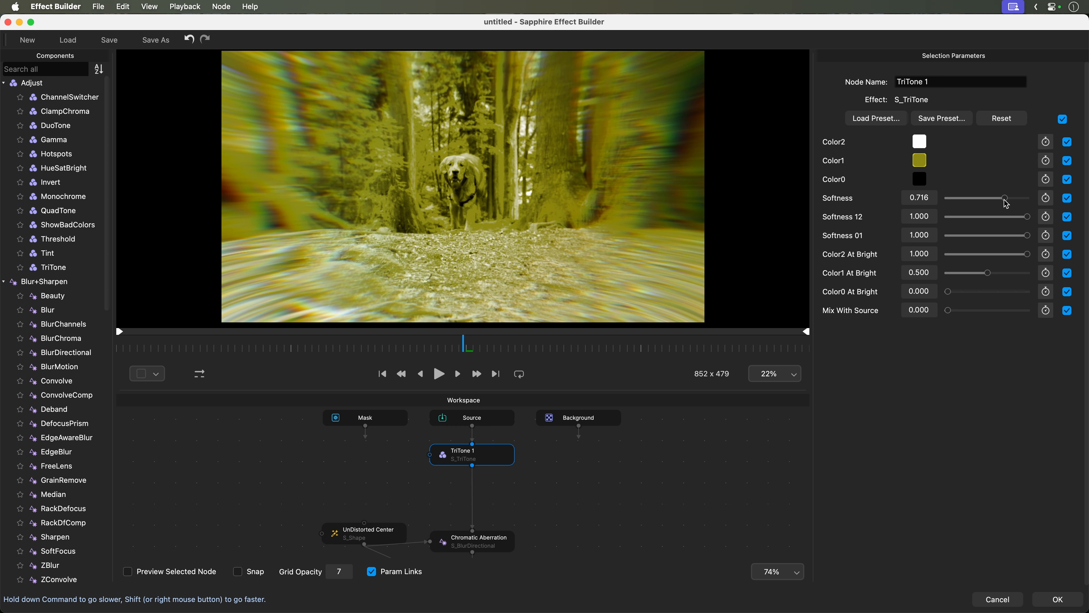
- Save the customized effect as a new preset named Zoom and Tint with the description "Distorted magnification with new tint effect"
{"action": "left_click", "coordinate": [154, 39]}
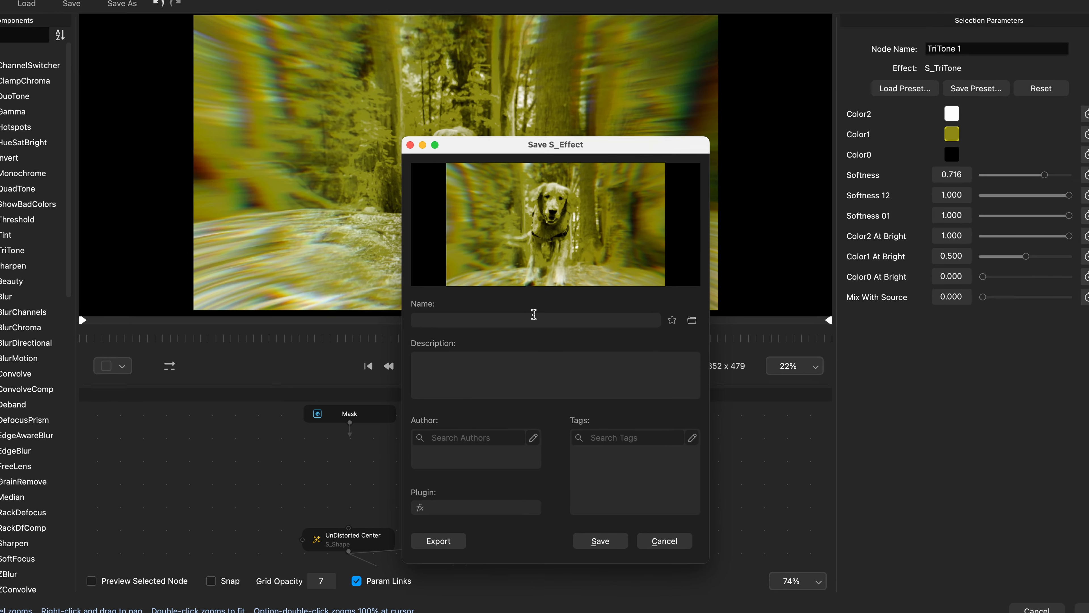
{"action": "left_click", "coordinate": [536, 331]}
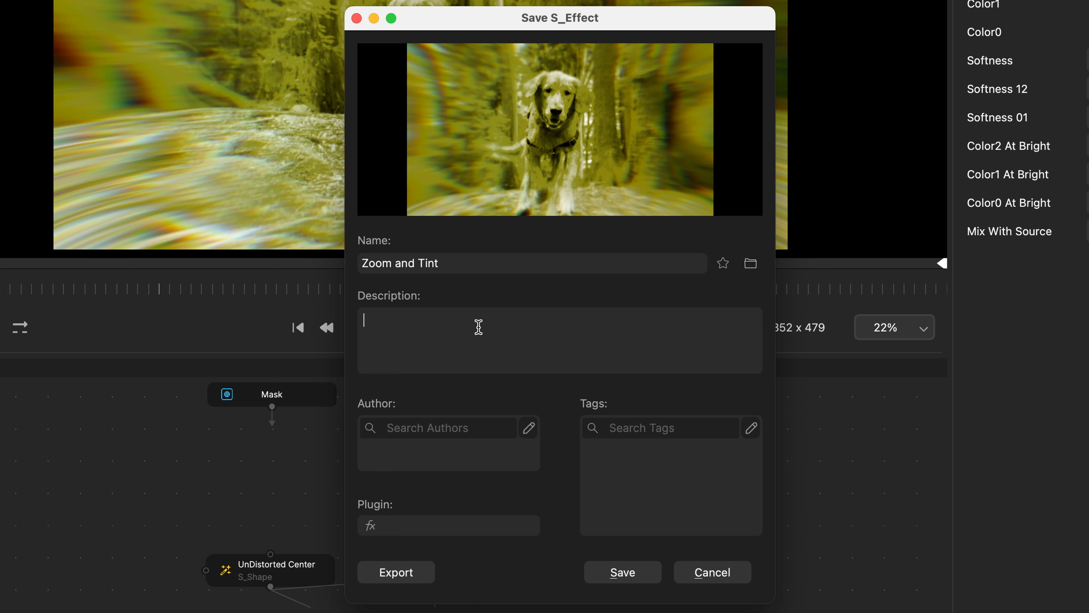
{"action": "type", "text": "Distorted magnification with new tint effect"}
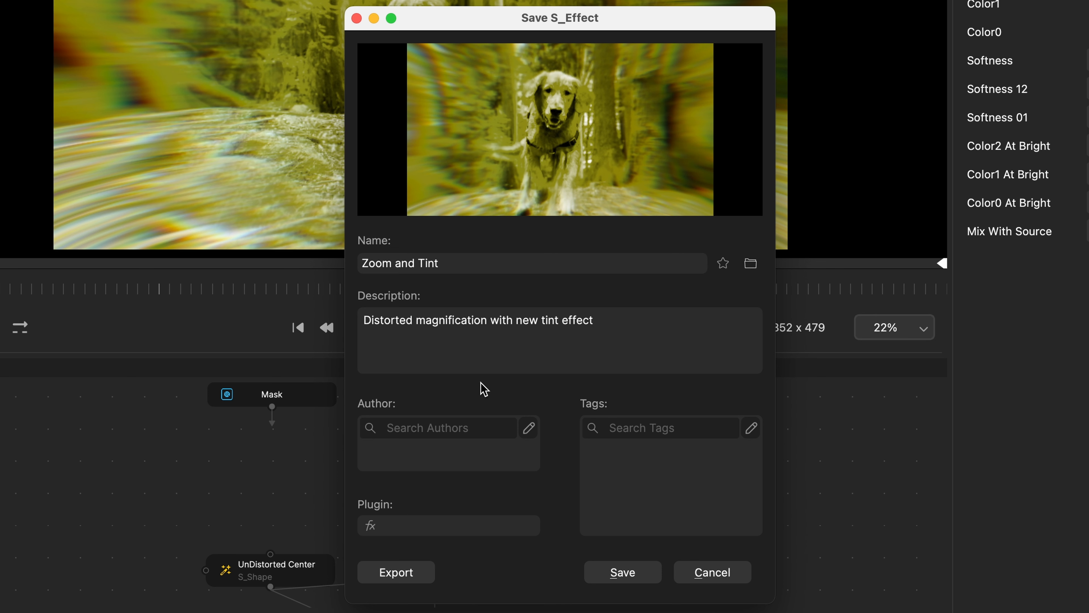
- Assign the author and the Color Correction tag to the new preset, and save it
{"action": "left_click", "coordinate": [470, 429]}
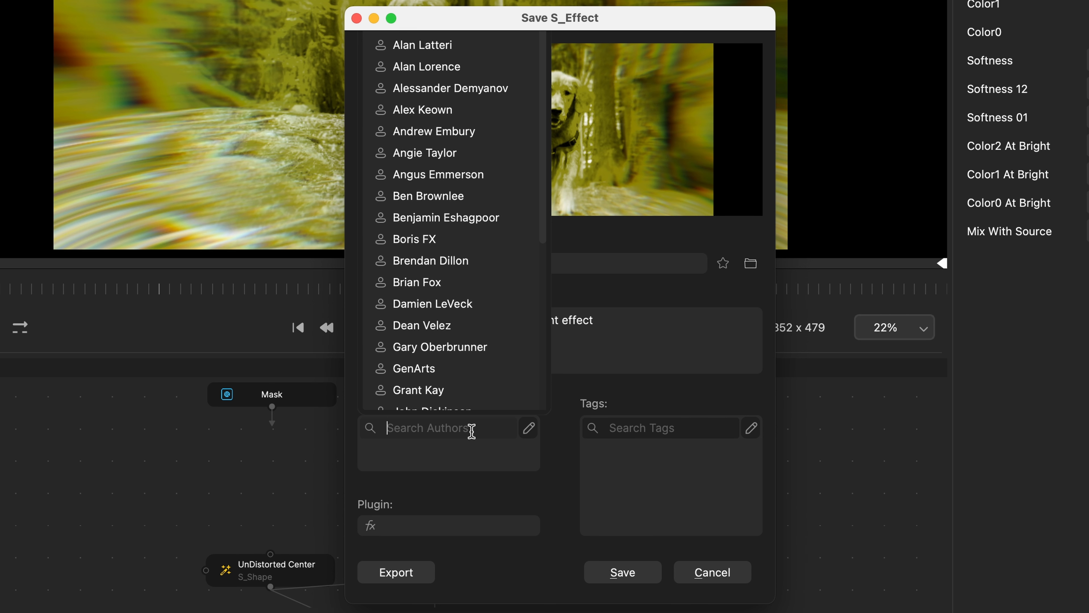
{"action": "left_click", "coordinate": [444, 390]}
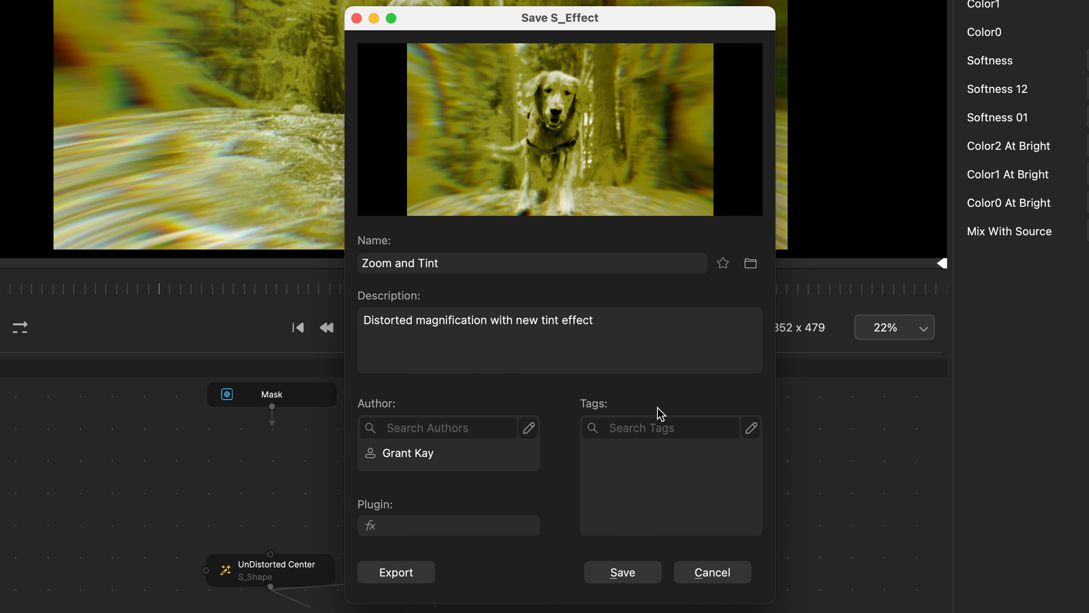
{"action": "left_click", "coordinate": [676, 426]}
{"action": "type", "text": "colo"}
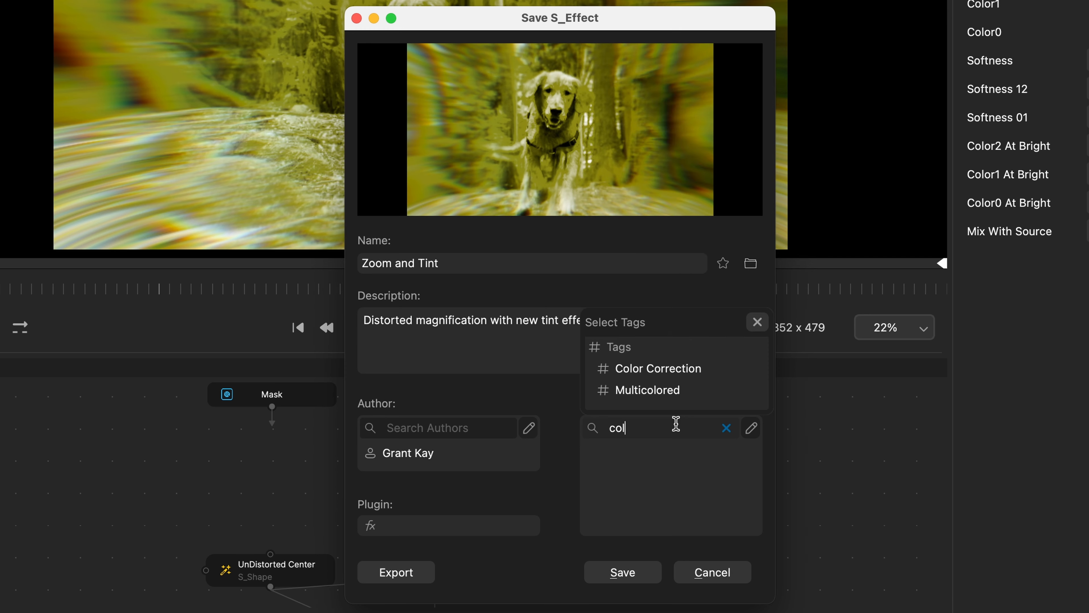
{"action": "left_click", "coordinate": [684, 367]}
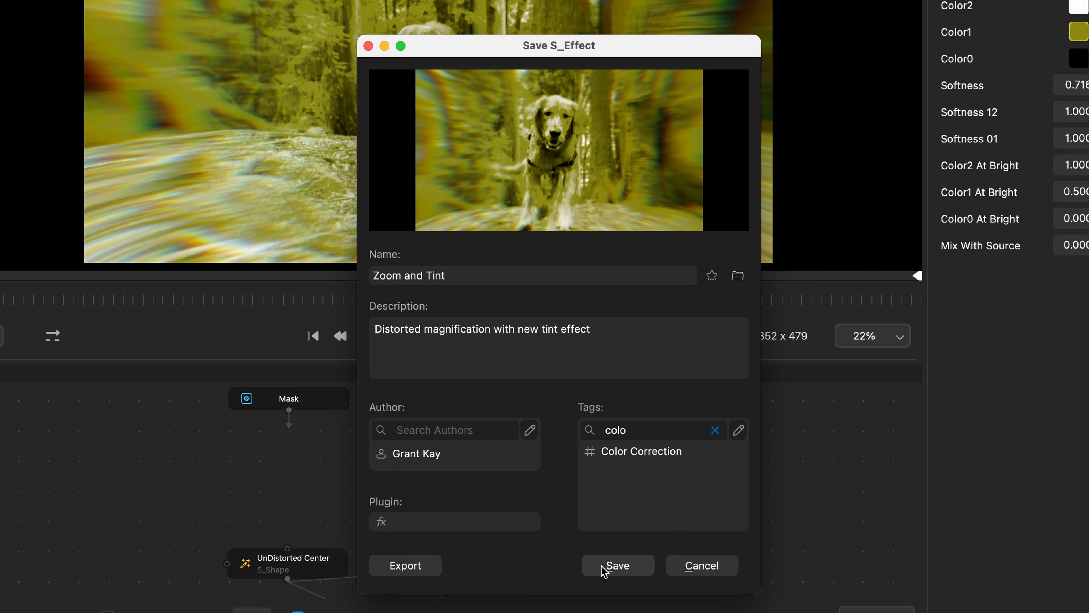
{"action": "left_click", "coordinate": [609, 573]}
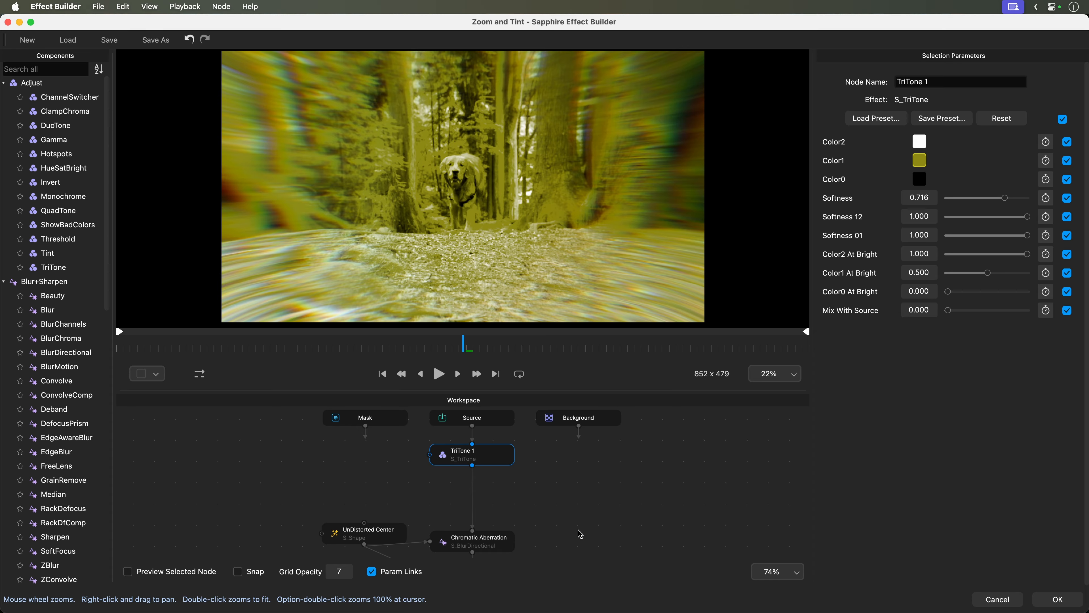
- Find Zoom and Tint among the custom presets, and review the effect on the dog jump clip in Premiere Pro
{"action": "left_click", "coordinate": [69, 40]}
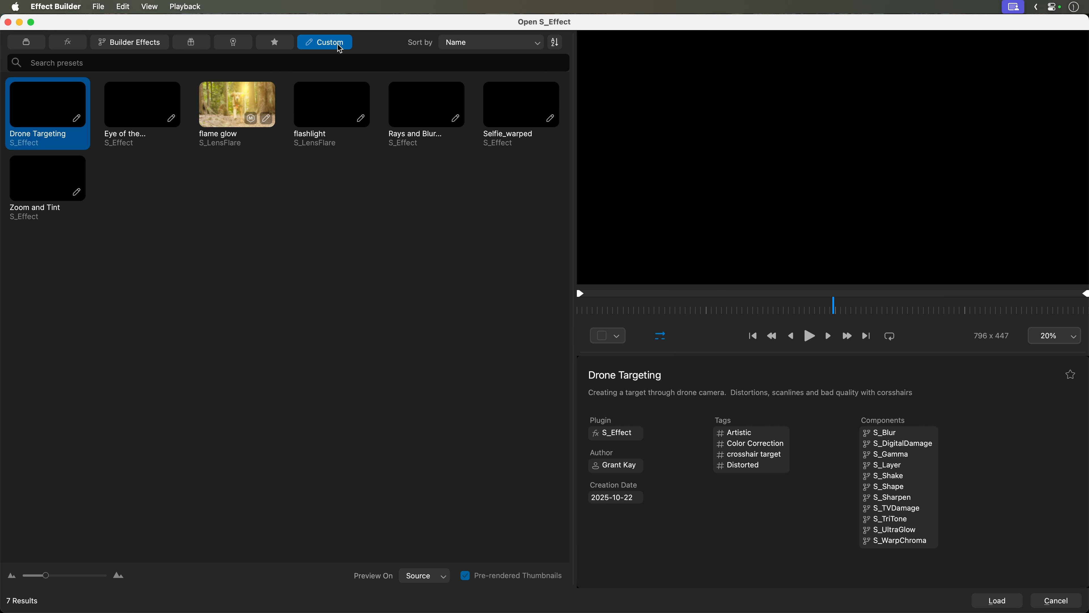
{"action": "left_click", "coordinate": [36, 176]}
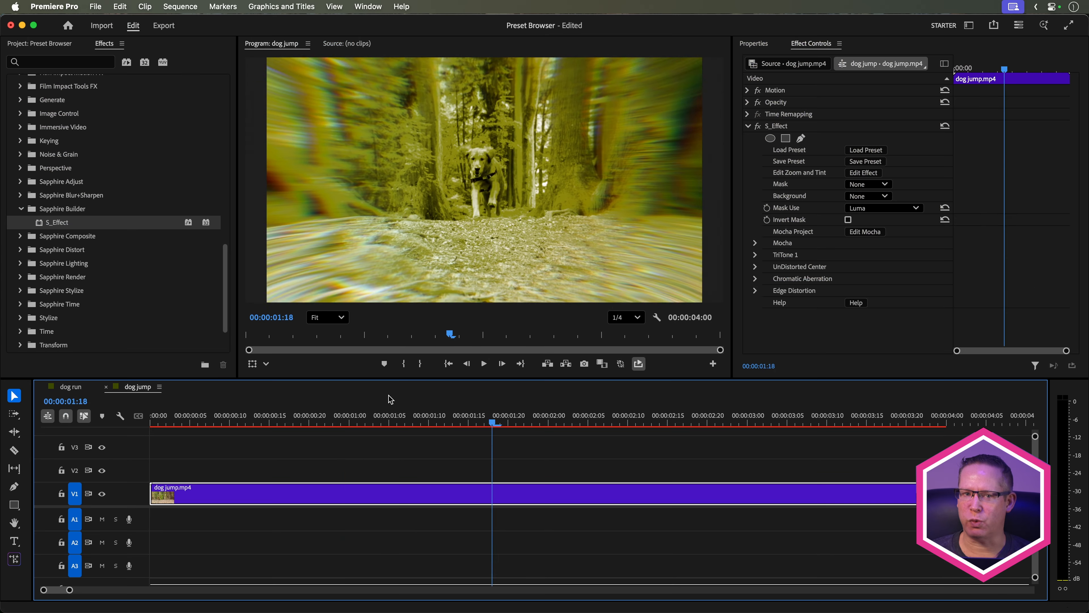
{"action": "left_click_drag", "start_coordinate": [680, 411], "coordinate": [834, 416]}
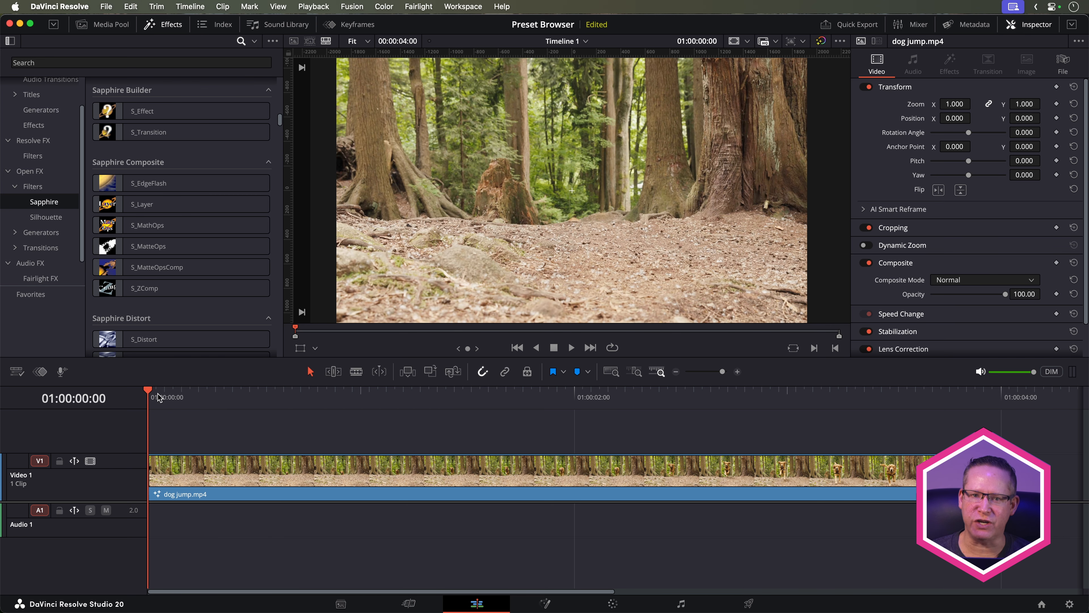
- In DaVinci Resolve, apply S_Effect to the dog jump clip, load the custom Zoom and Tint preset, and review the result
{"action": "left_click_drag", "start_coordinate": [158, 397], "coordinate": [770, 399]}
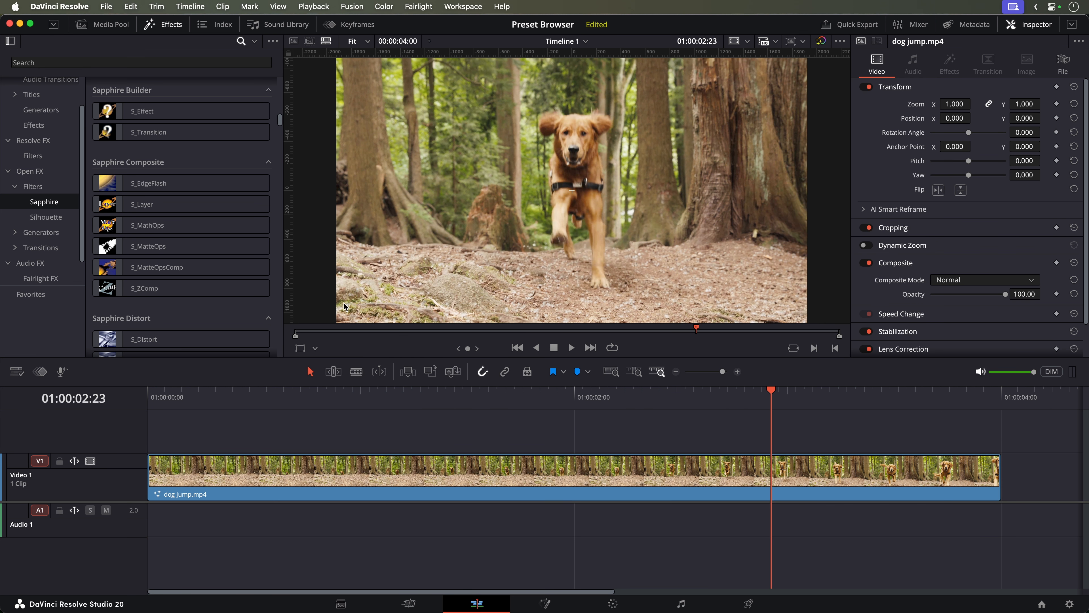
{"action": "left_click_drag", "start_coordinate": [176, 115], "coordinate": [555, 477]}
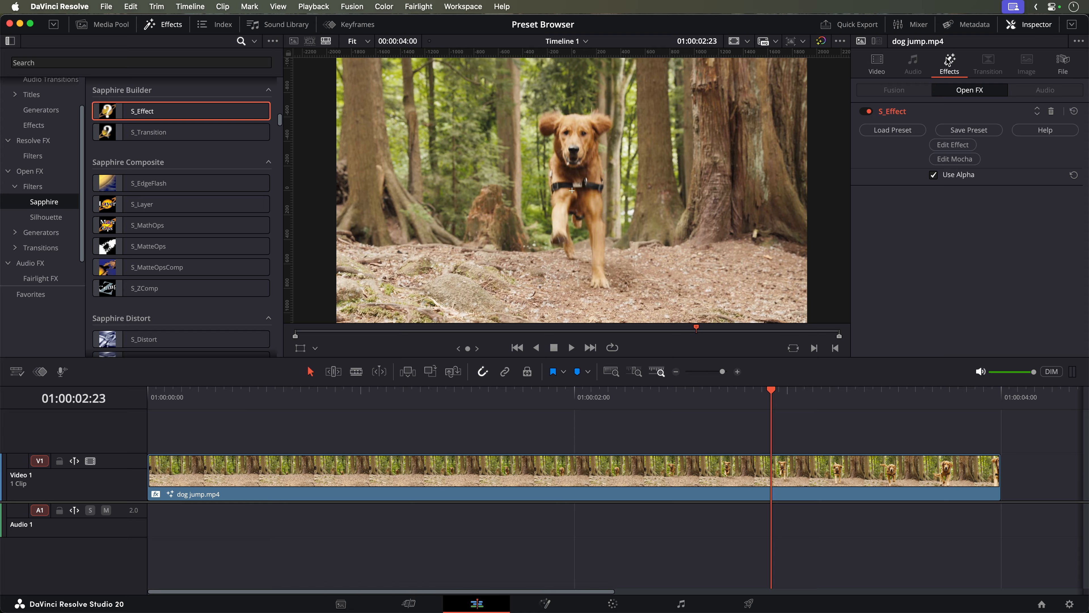
{"action": "left_click", "coordinate": [905, 133]}
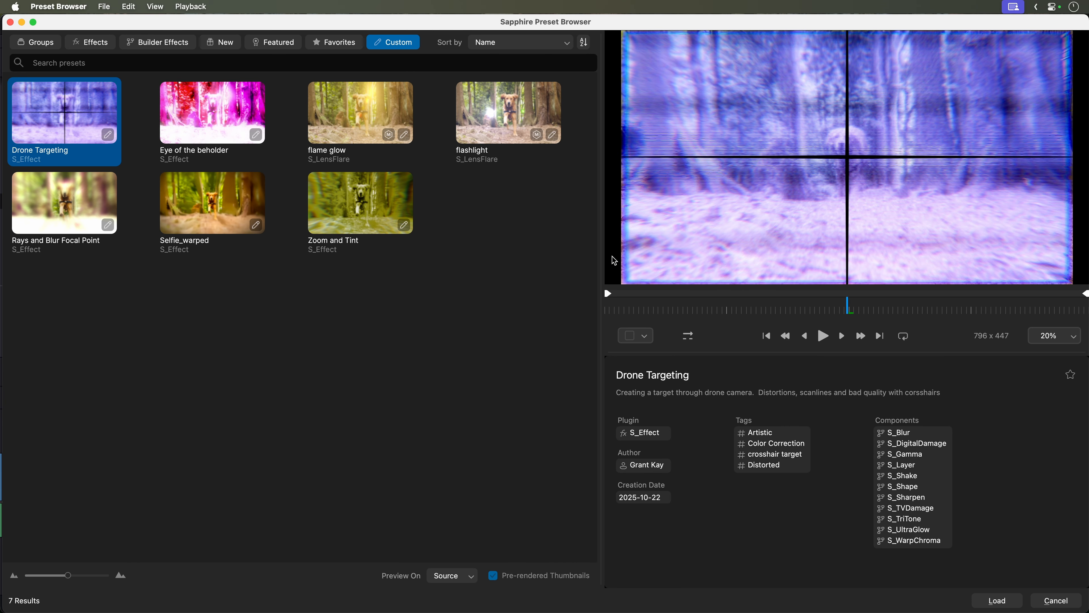
{"action": "left_click", "coordinate": [352, 212]}
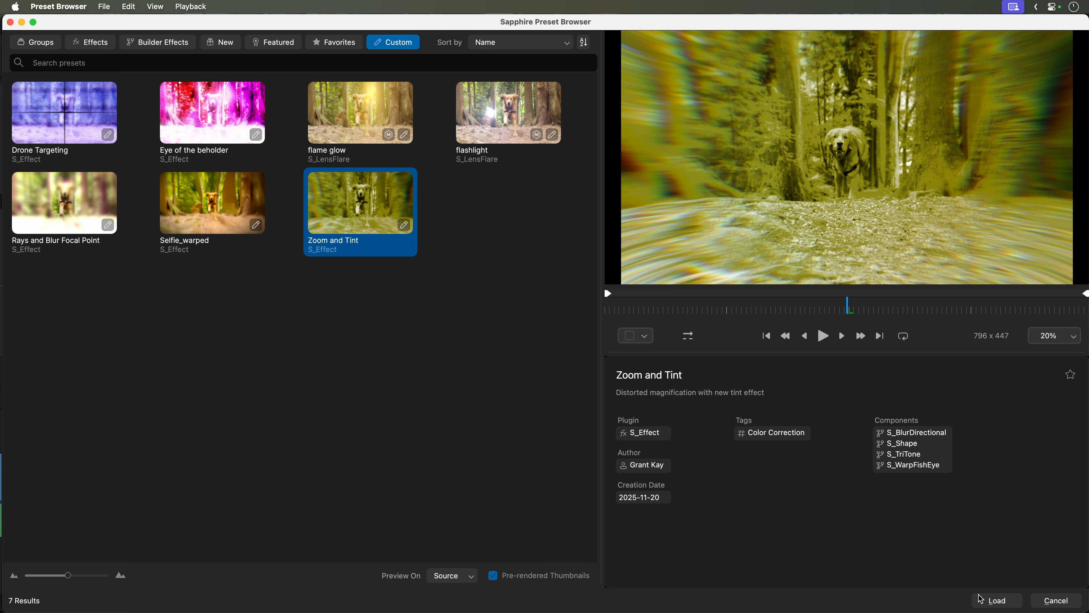
{"action": "left_click", "coordinate": [986, 601]}
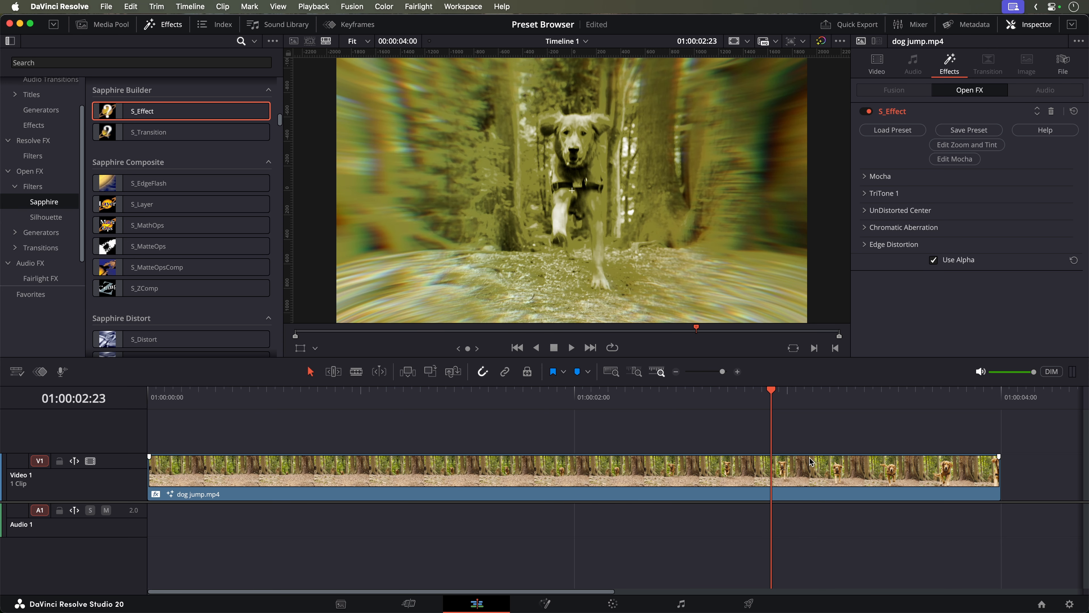
{"action": "left_click_drag", "start_coordinate": [728, 401], "coordinate": [386, 392]}
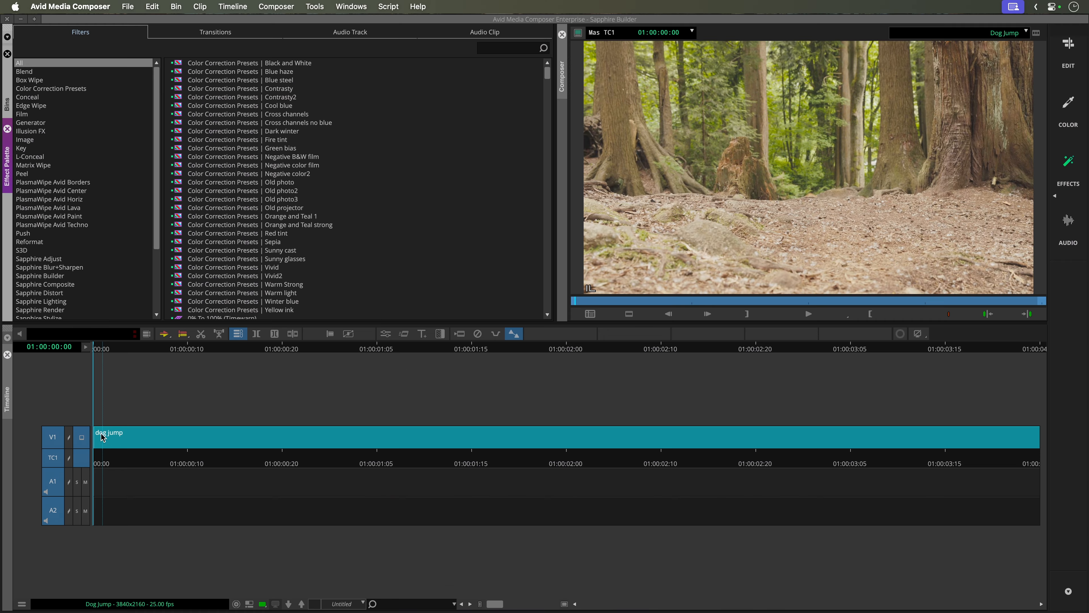
- In Avid Media Composer, apply the Sapphire Builder S_Effect to the dog jump clip with the playhead at 01:00:02:22, and open its effect settings
{"action": "left_click_drag", "start_coordinate": [103, 441], "coordinate": [767, 467]}
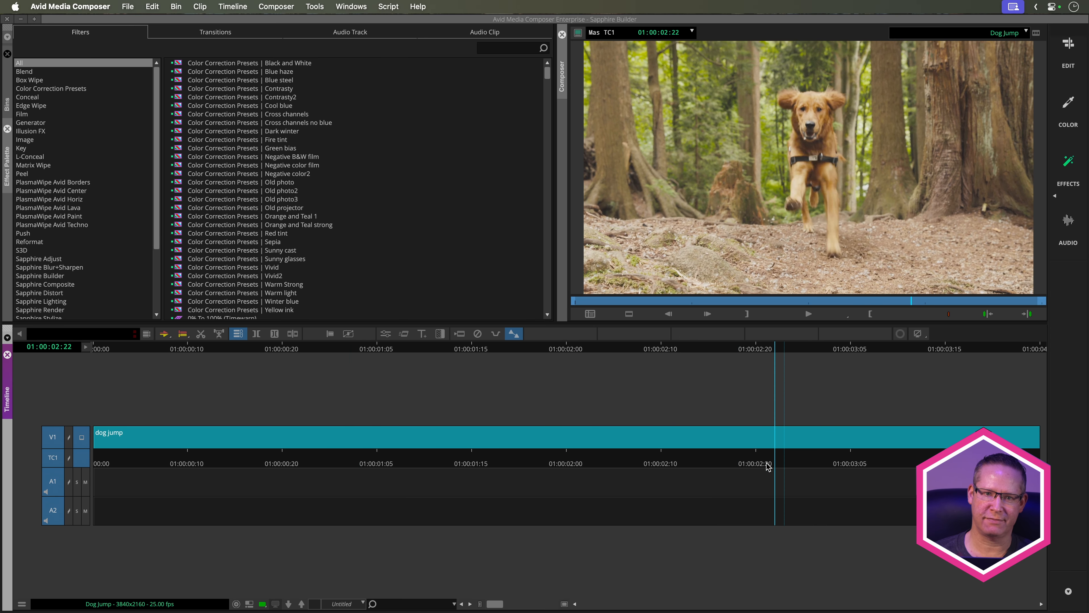
{"action": "scroll", "coordinate": [131, 254], "scroll_direction": "down", "scroll_amount": 2}
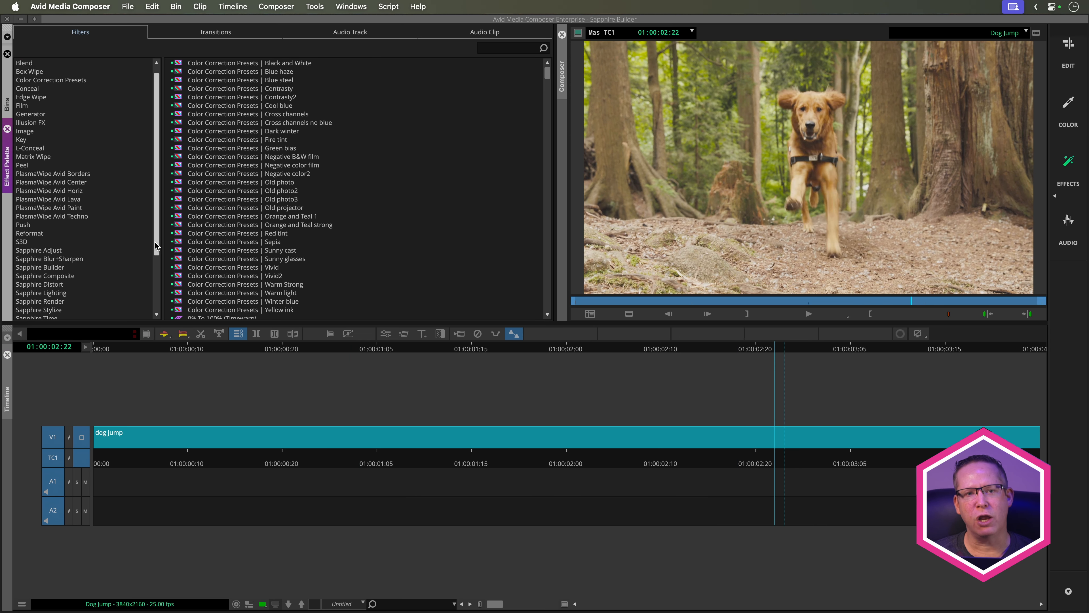
{"action": "left_click", "coordinate": [76, 243]}
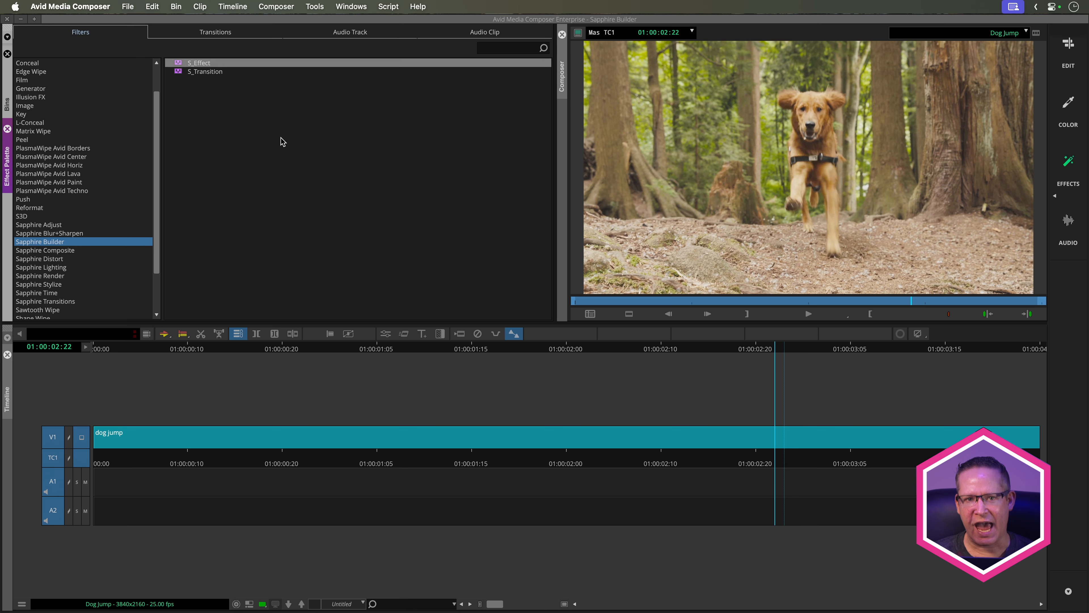
{"action": "left_click_drag", "start_coordinate": [200, 67], "coordinate": [522, 447]}
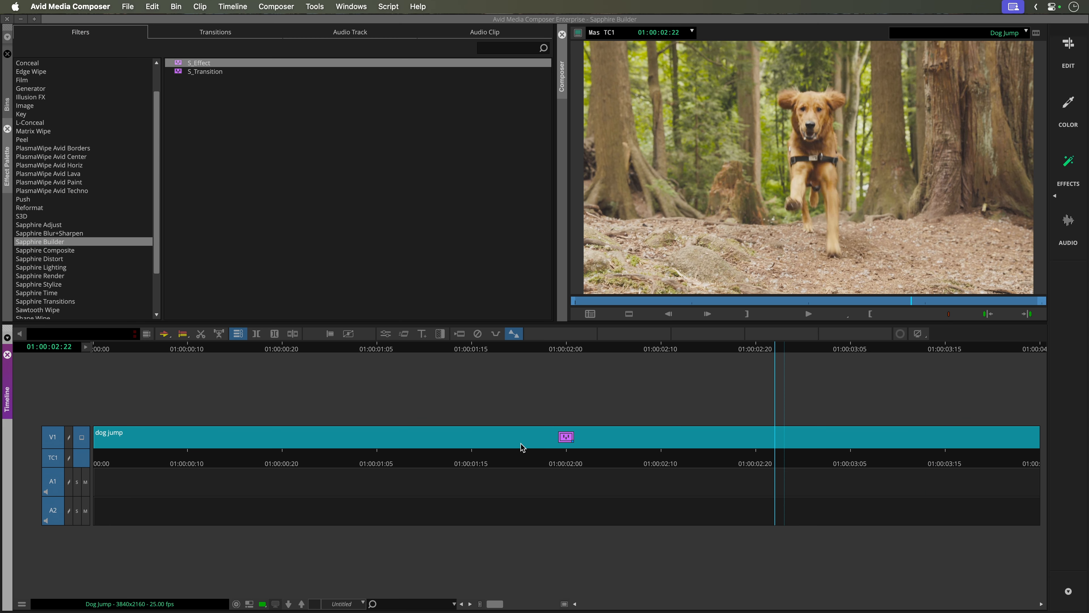
{"action": "left_click", "coordinate": [386, 334]}
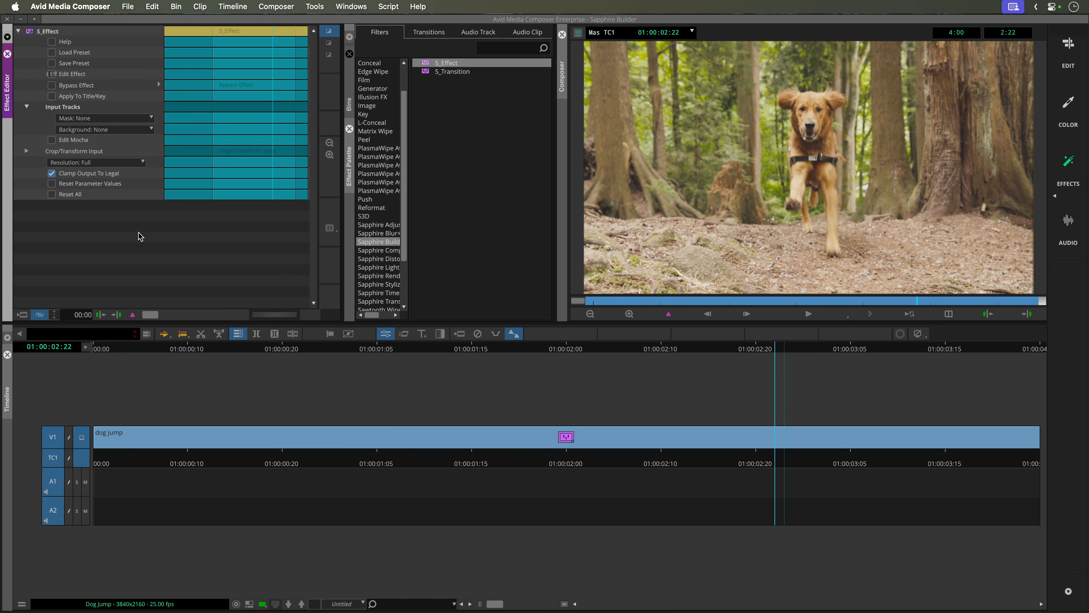
- Load the custom Zoom and Tint preset onto the Avid clip's S_Effect and scrub through the result
{"action": "left_click", "coordinate": [79, 53]}
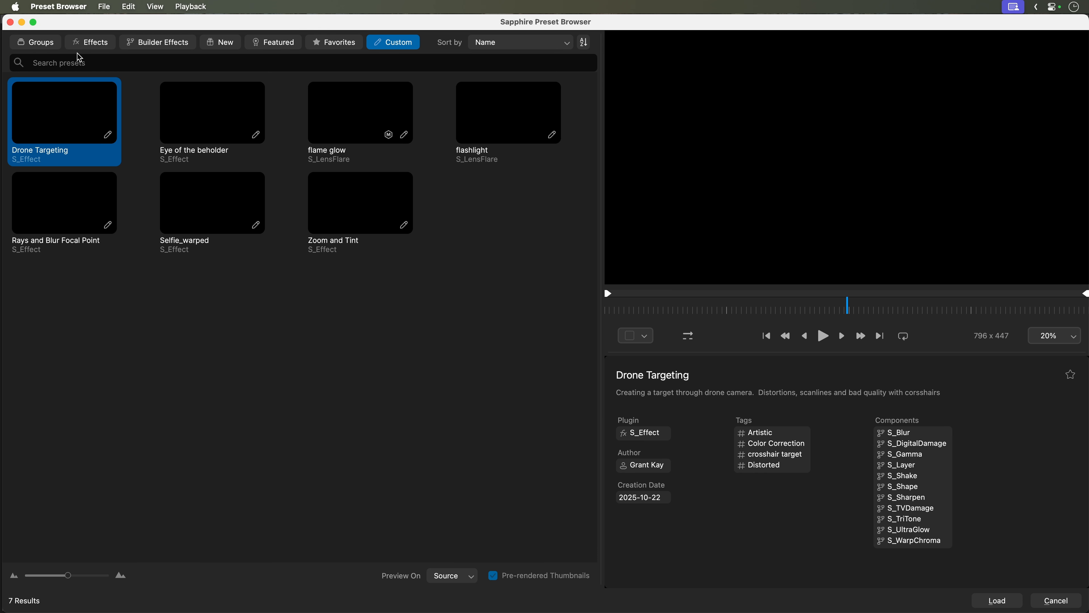
{"action": "left_click", "coordinate": [363, 217]}
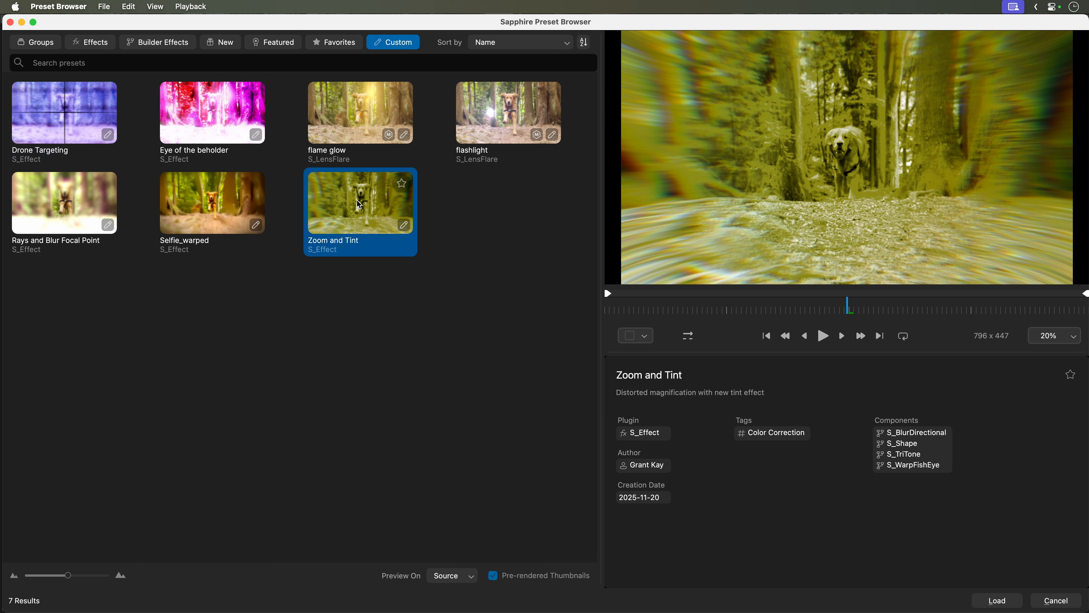
{"action": "left_click", "coordinate": [1014, 603]}
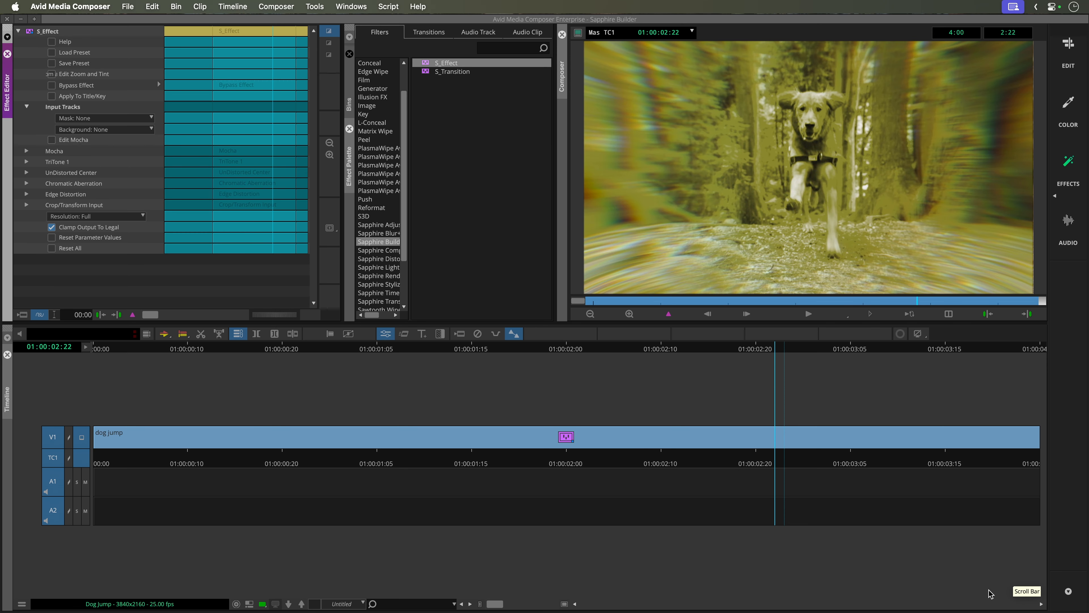
{"action": "left_click", "coordinate": [771, 347]}
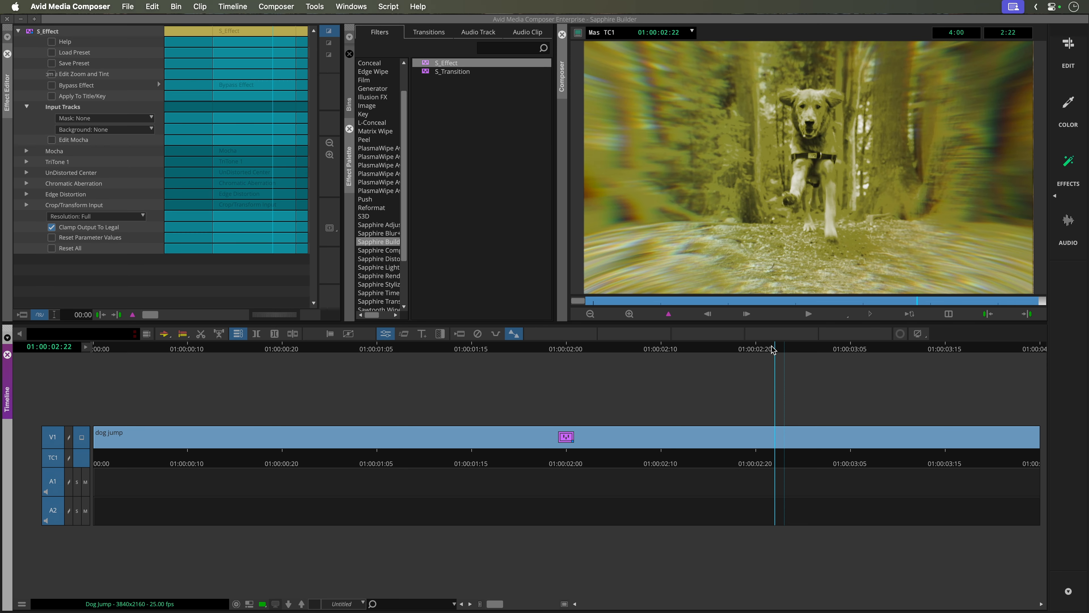
{"action": "left_click", "coordinate": [772, 349]}
{"action": "left_click_drag", "start_coordinate": [611, 359], "coordinate": [878, 403]}
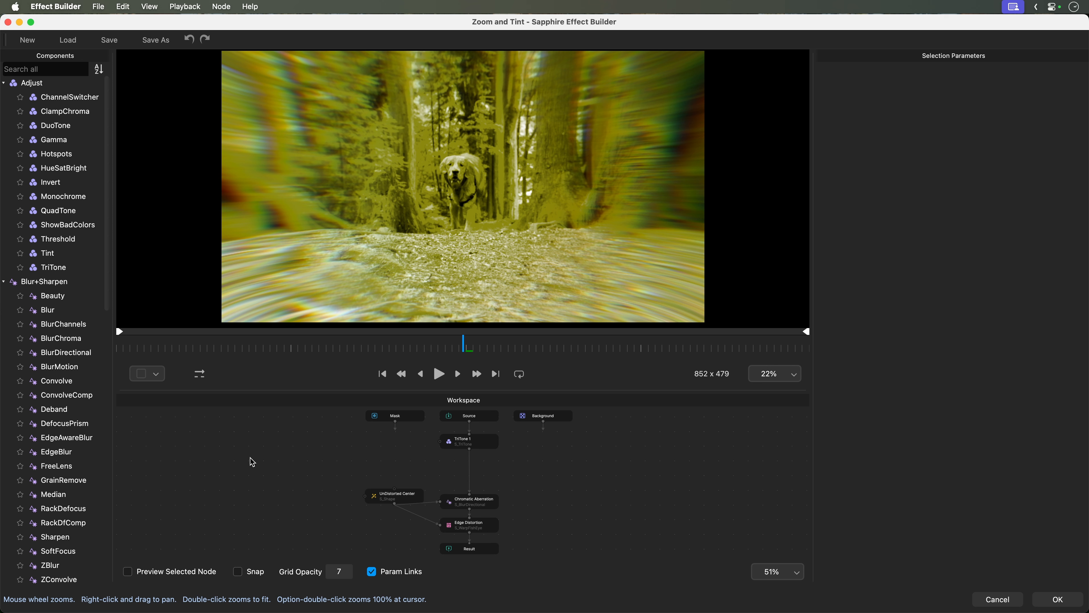
- Export the Zoom and Tint preset from the Effect Builder to USB STICK as Zoom_20and_20Tint, and save the preset again
{"action": "left_click", "coordinate": [164, 42]}
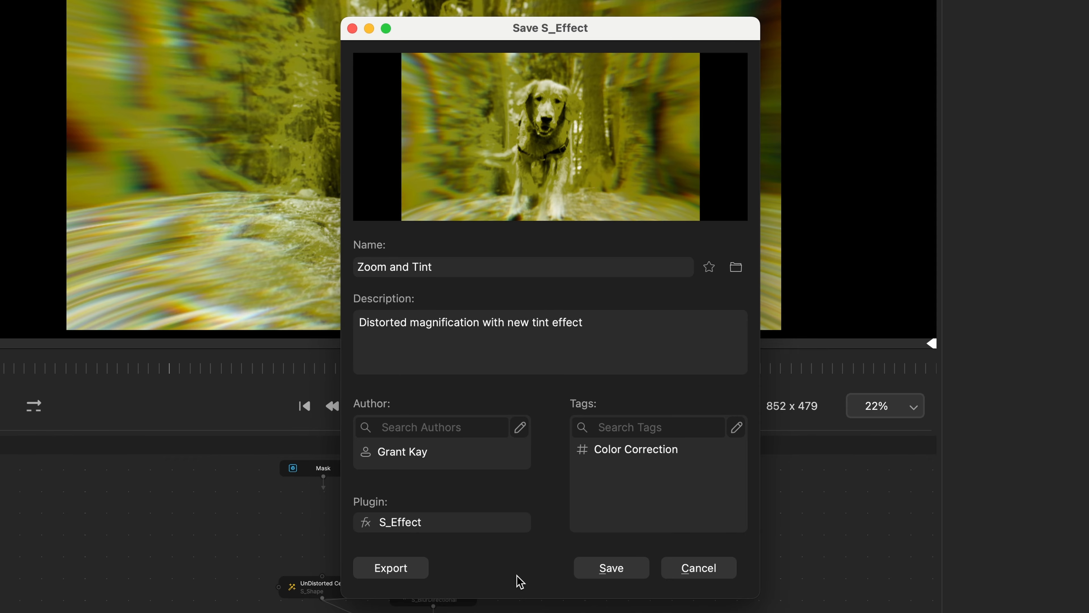
{"action": "left_click", "coordinate": [423, 572]}
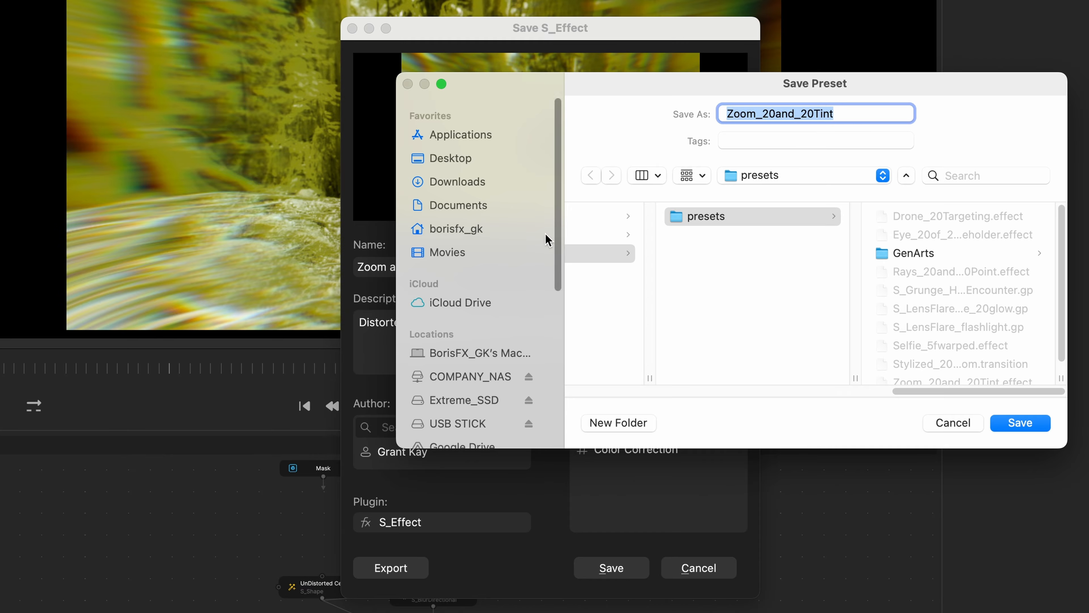
{"action": "left_click_drag", "start_coordinate": [556, 237], "coordinate": [555, 312]}
{"action": "left_click", "coordinate": [470, 292]}
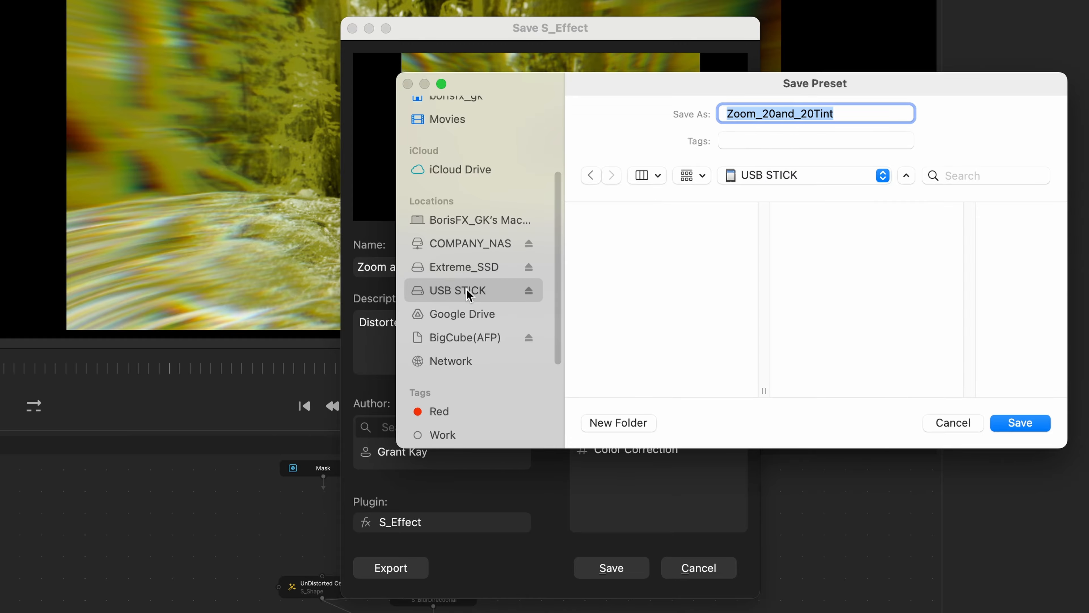
{"action": "left_click", "coordinate": [1002, 425]}
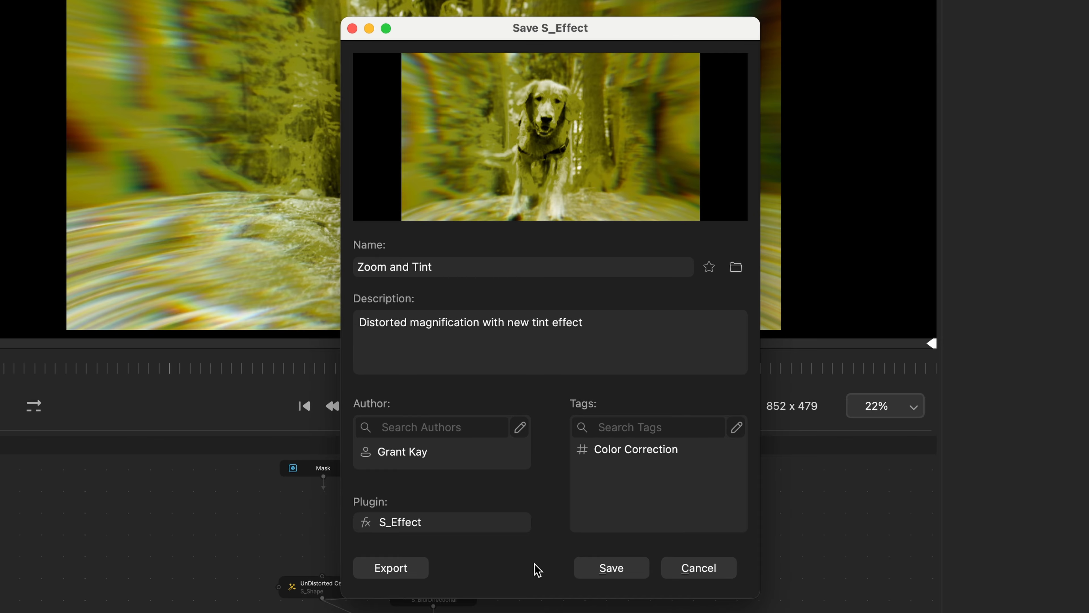
{"action": "left_click", "coordinate": [637, 572]}
{"action": "left_click", "coordinate": [604, 322]}
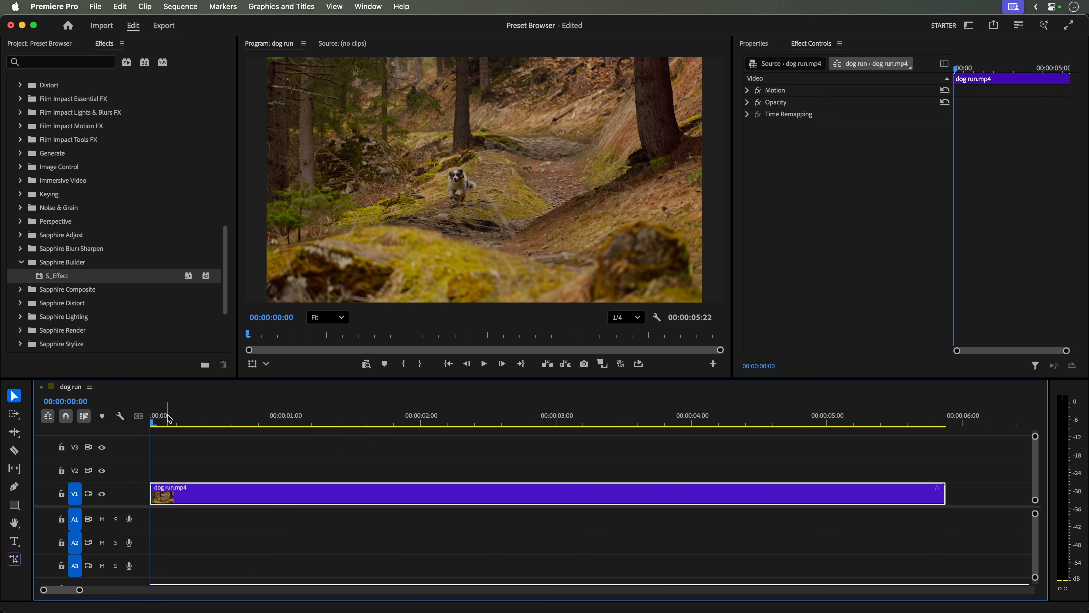
- In Premiere Pro, add S_Effect to the dog run clip with the playhead at 00:00:02:22, and open its preset browser
{"action": "left_click_drag", "start_coordinate": [170, 419], "coordinate": [546, 434]}
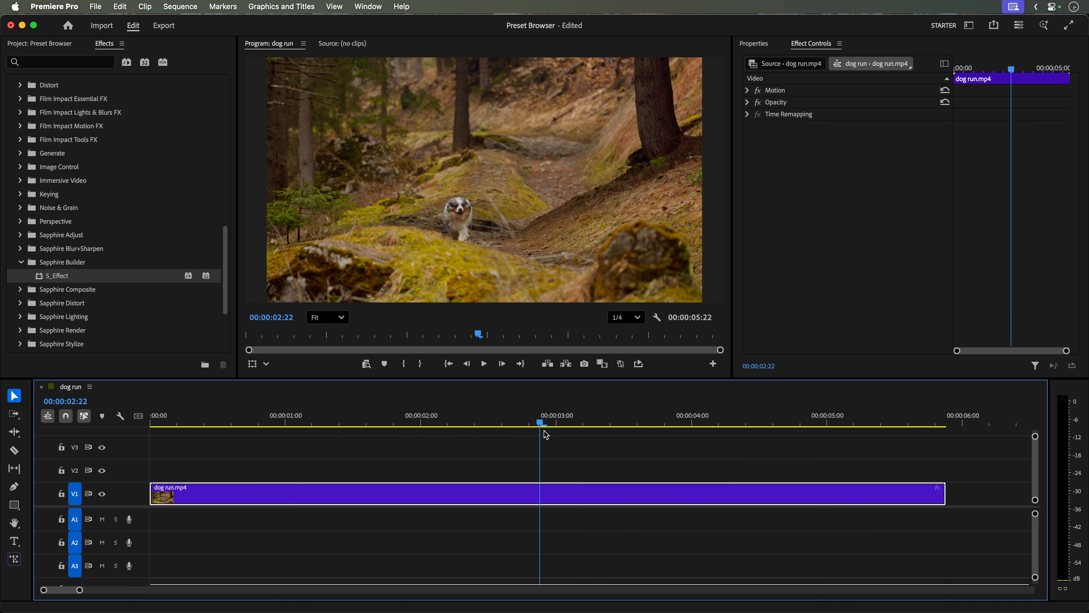
{"action": "left_click_drag", "start_coordinate": [72, 274], "coordinate": [602, 496]}
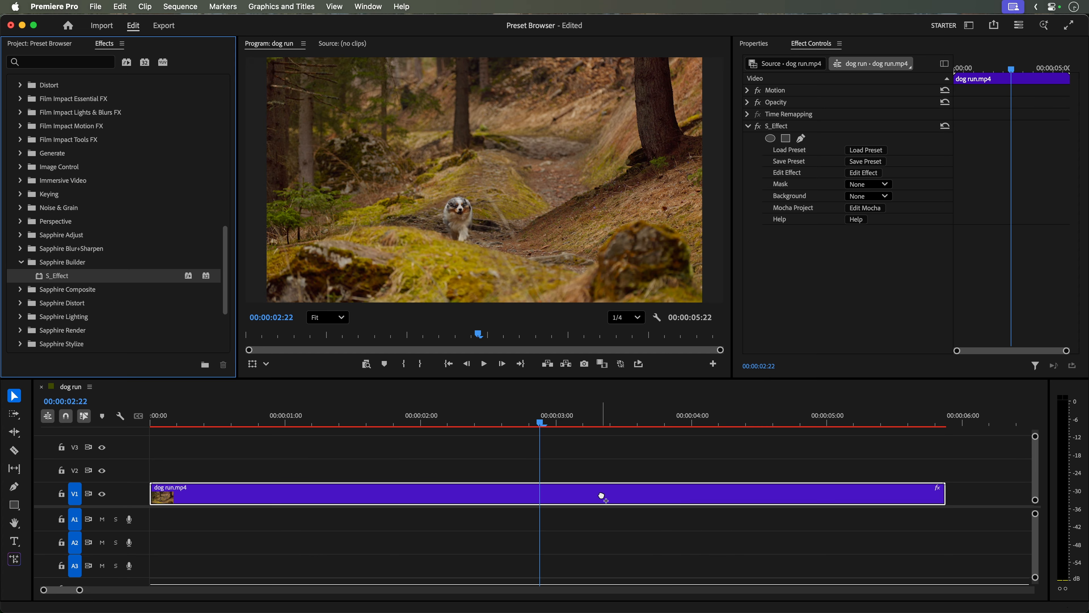
{"action": "left_click", "coordinate": [868, 151]}
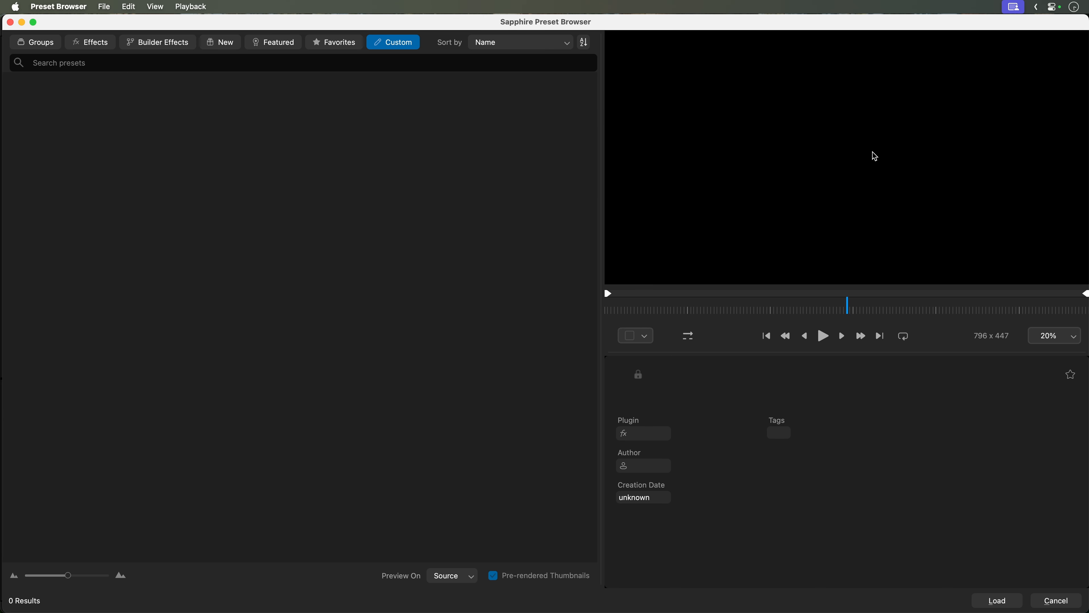
- Import the preset file Zoom_20and_20Tint.effect from USB STICK into the preset library
{"action": "left_click", "coordinate": [105, 6]}
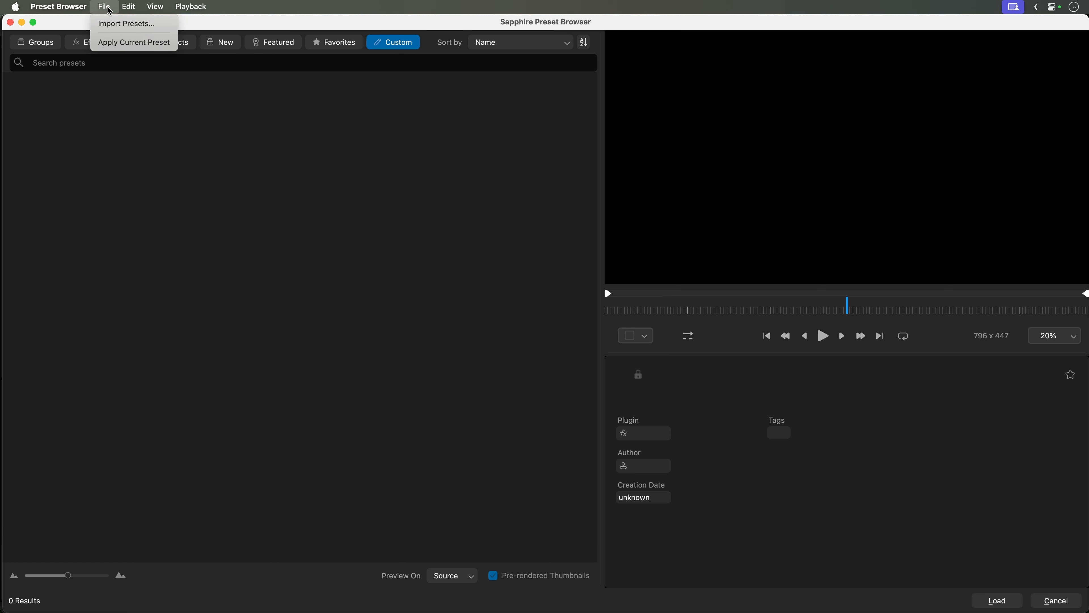
{"action": "left_click", "coordinate": [162, 29]}
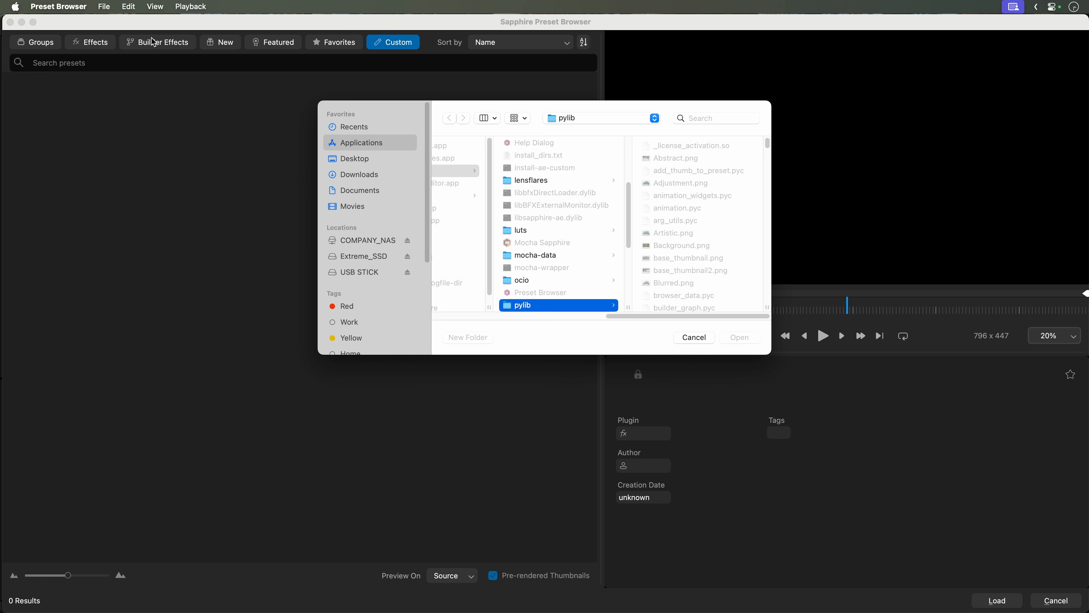
{"action": "left_click", "coordinate": [370, 276]}
{"action": "left_click", "coordinate": [520, 146]}
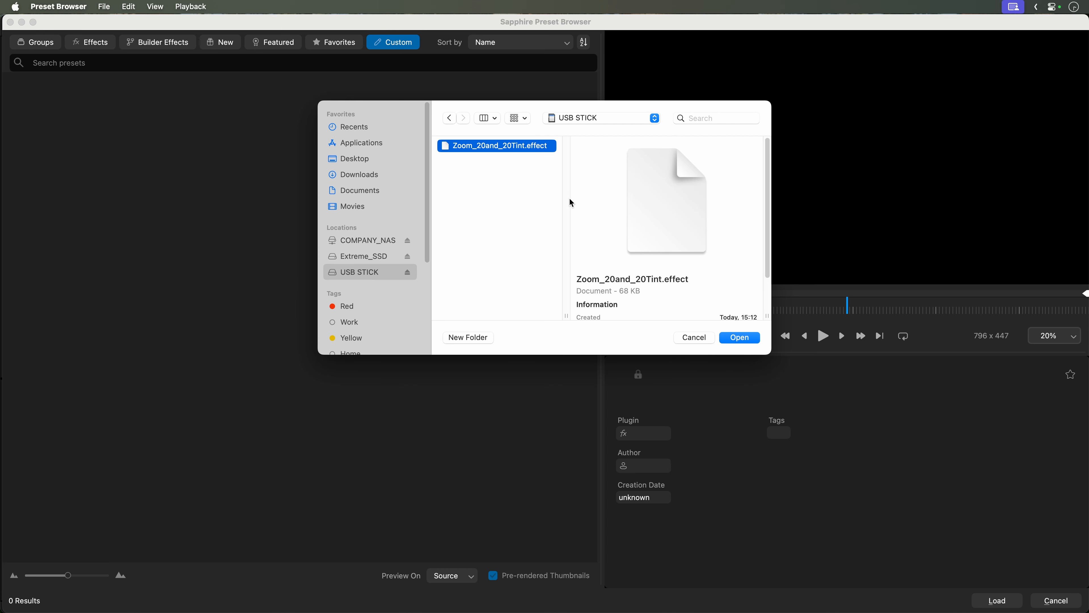
{"action": "left_click", "coordinate": [740, 338]}
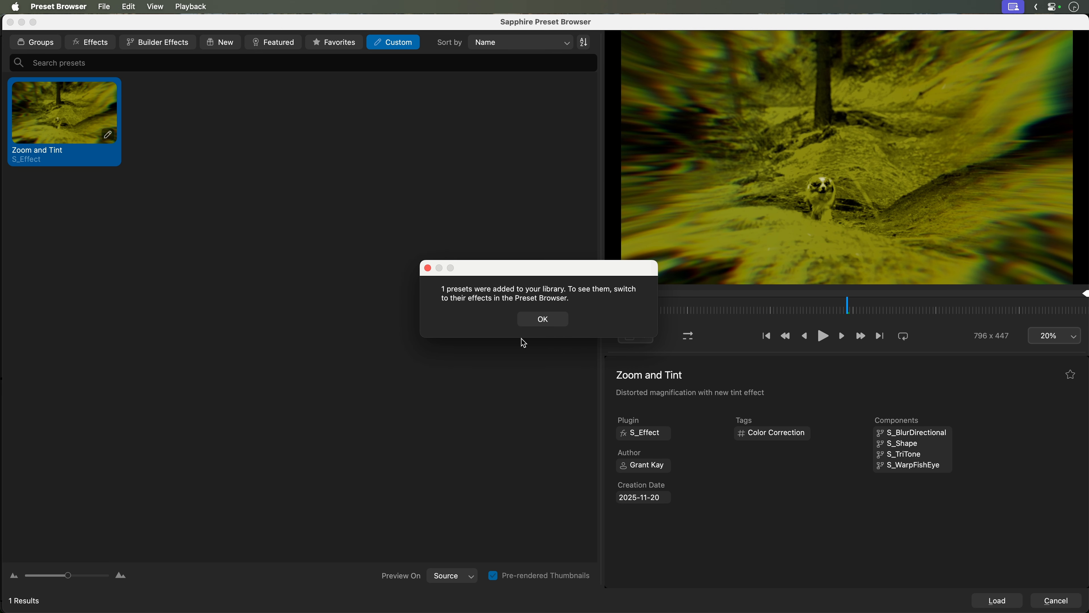
{"action": "left_click", "coordinate": [548, 322]}
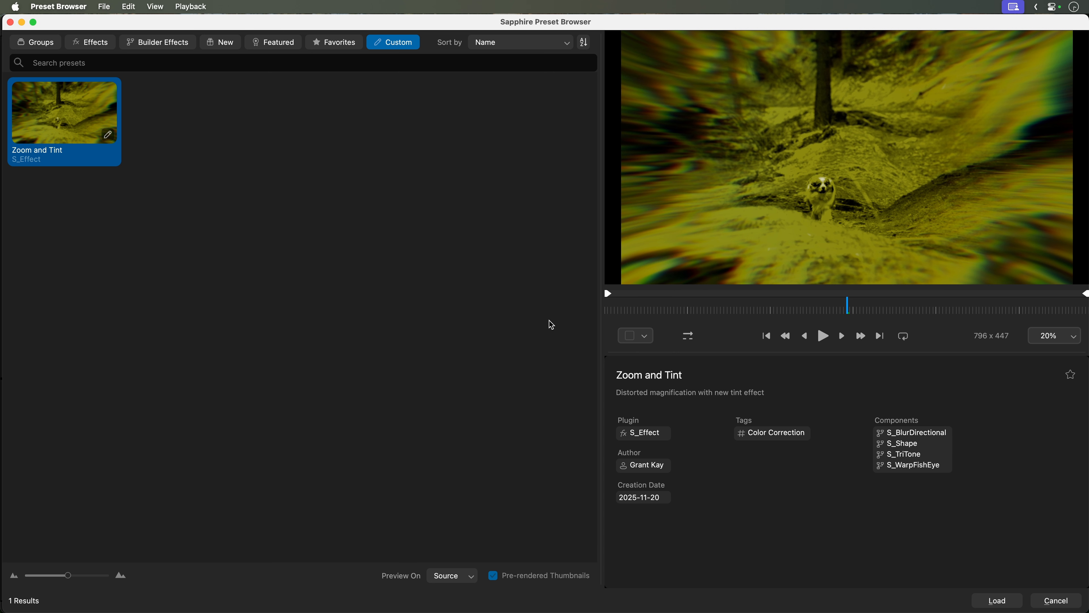